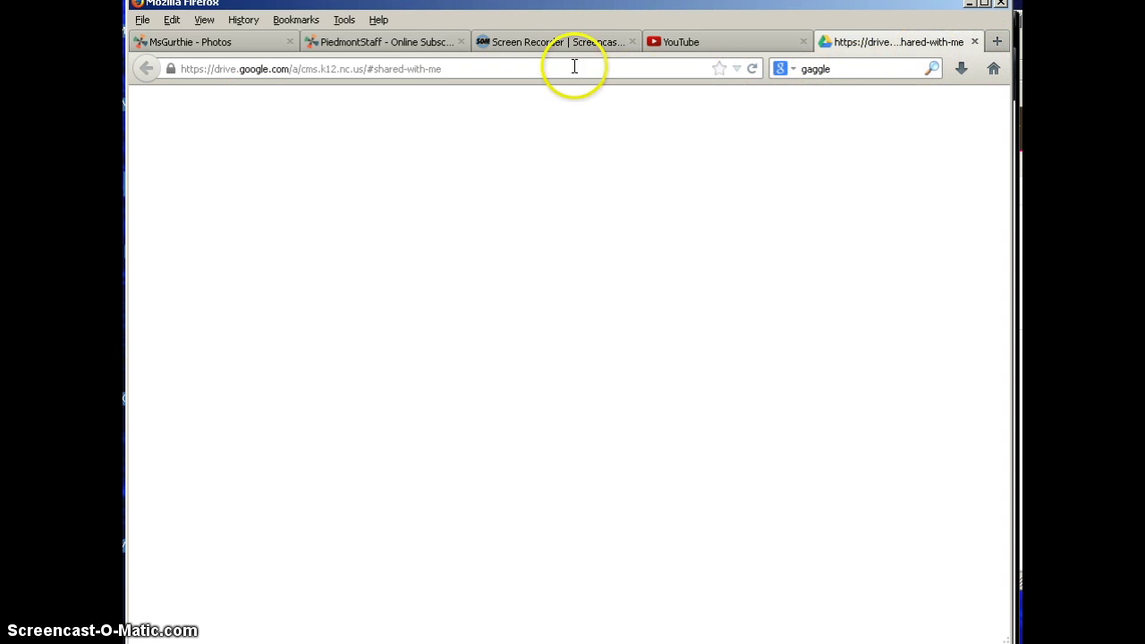
Step: Go to drive.google.com and bring up the Shared with Me files
left_click(574, 66)
type("driv")
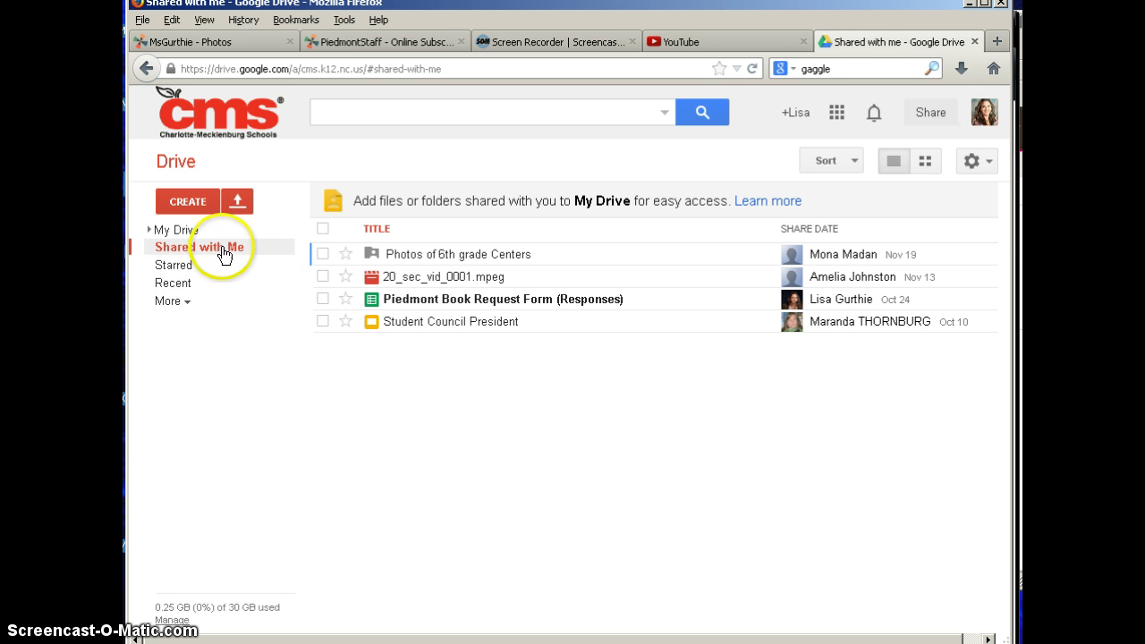
Step: Switch to My Drive, scroll through its files, and show the CREATE menu's new item types
left_click(186, 230)
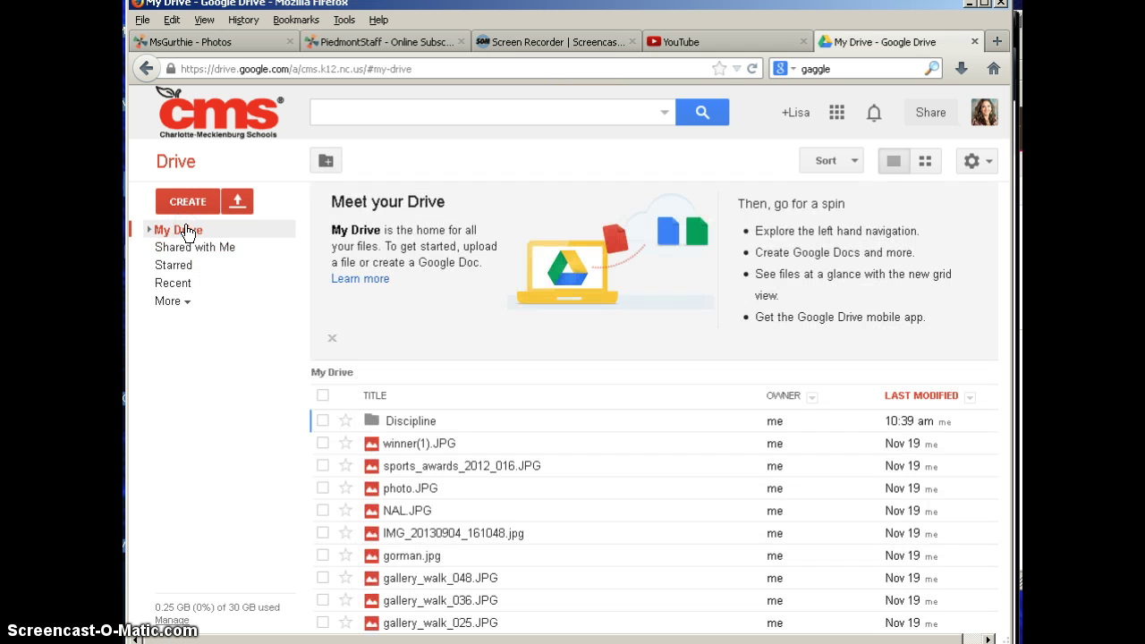
scroll(546, 476, "down", 5)
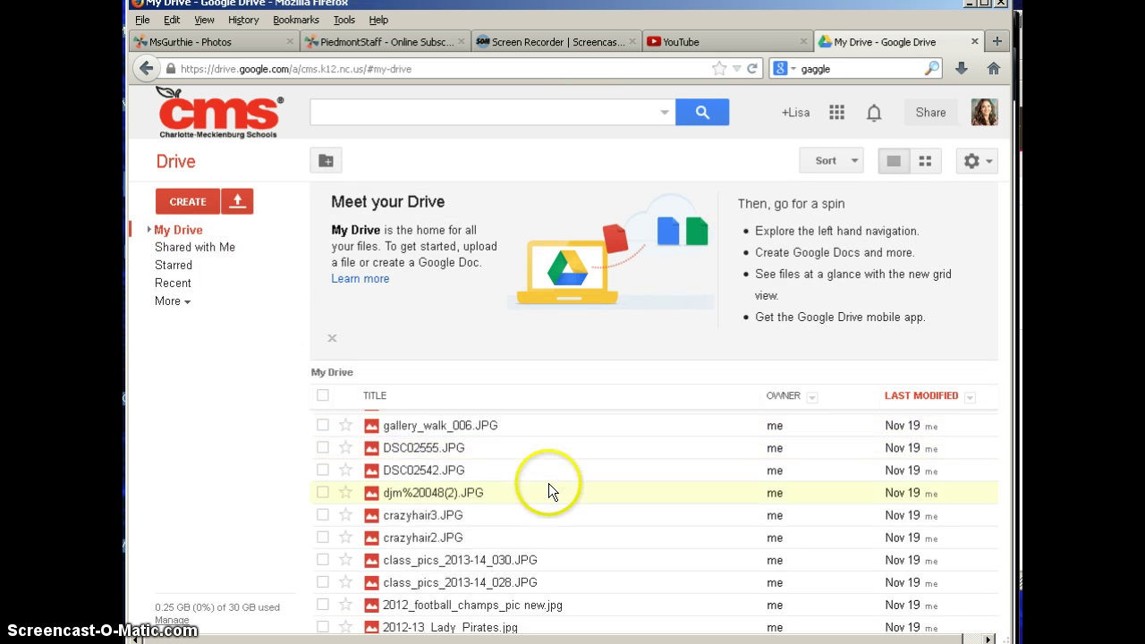
scroll(550, 488, "up", 5)
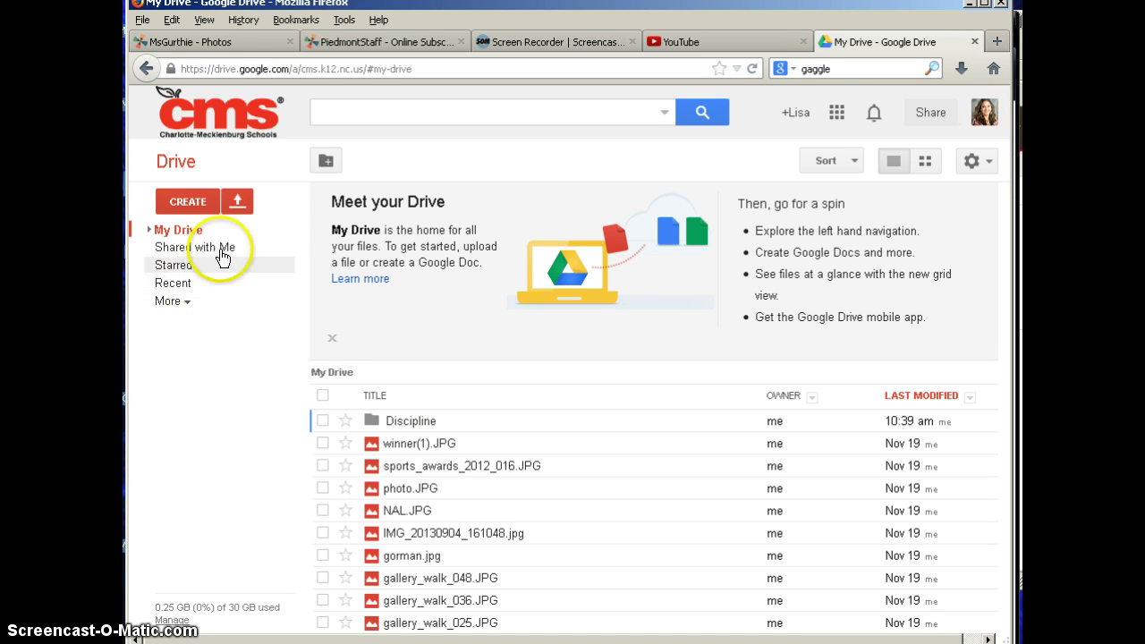
left_click(193, 204)
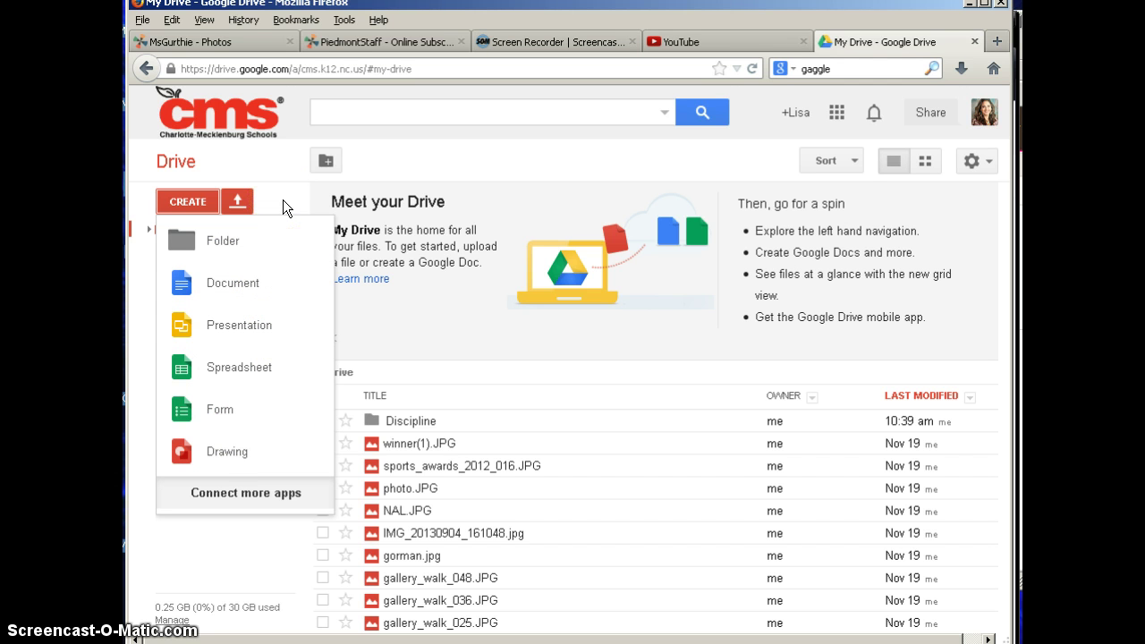
Step: Create a new Google Doc with 'Birthday list', 'jeans' and 'ipod touch' on separate lines
left_click(247, 259)
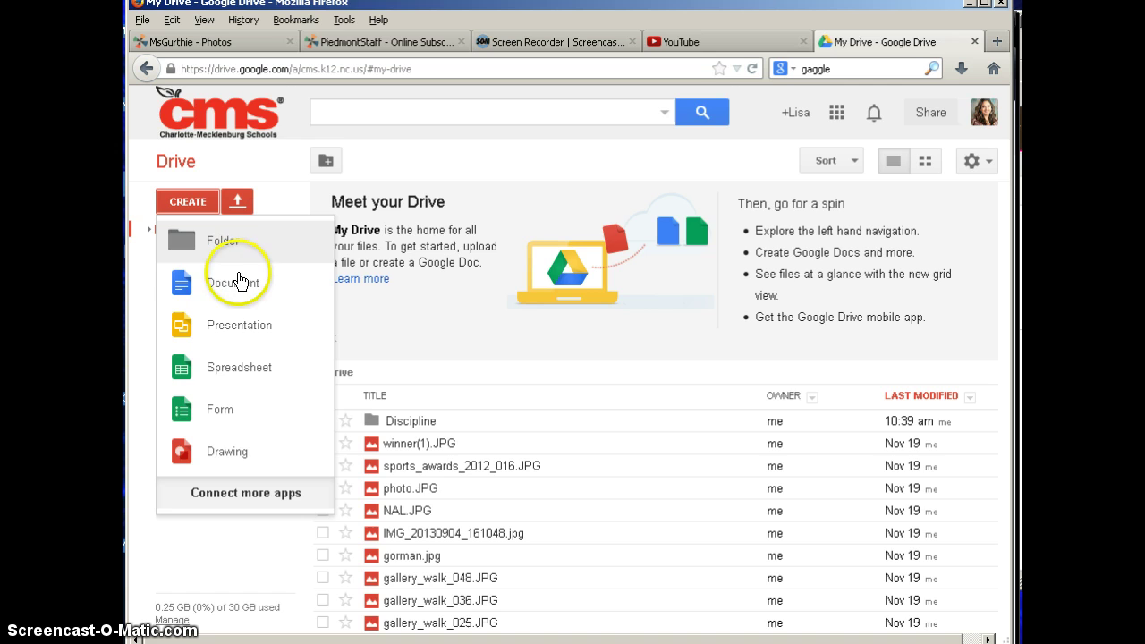
left_click(238, 282)
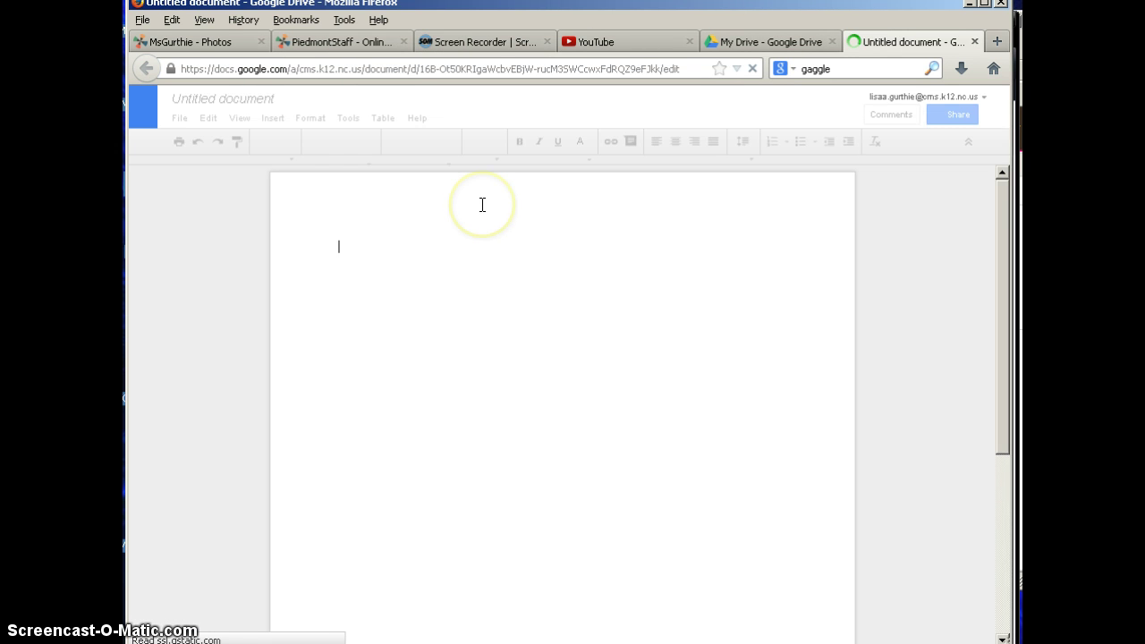
type("Birthday list")
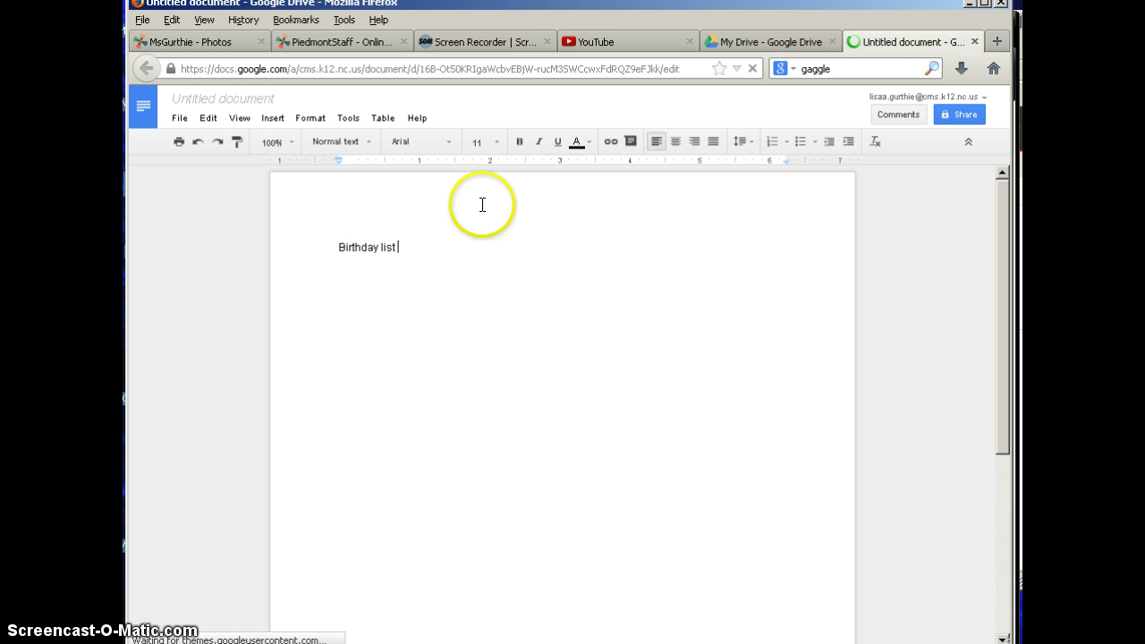
key("Return")
key("Return")
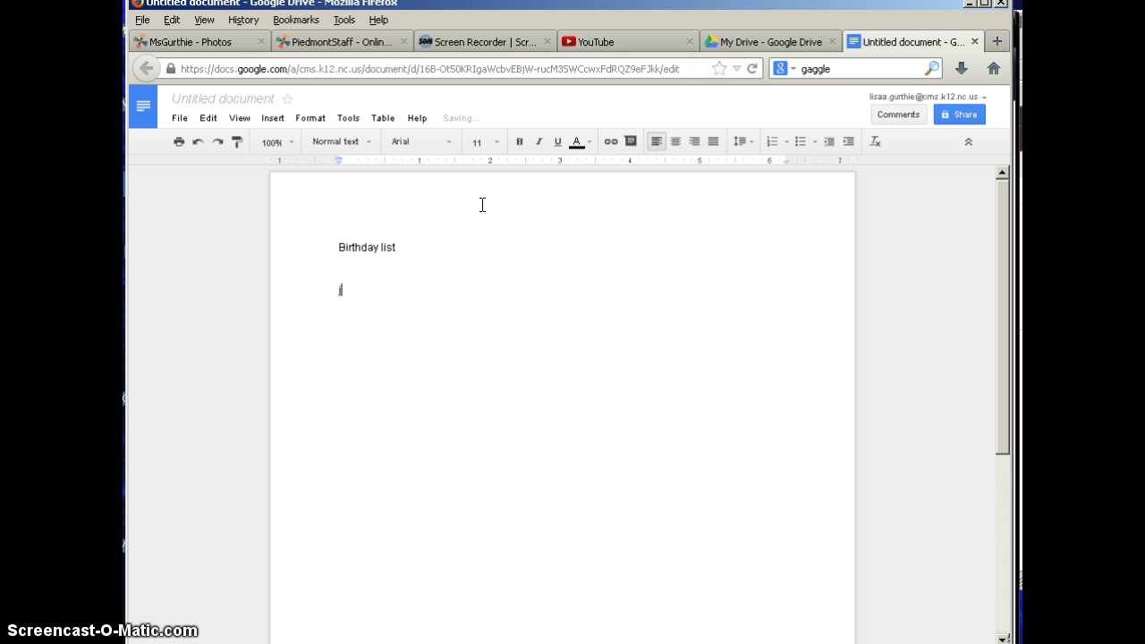
type("jeans")
key("Return")
type("ipod touch")
key("Return")
Step: Rename the untitled document to 'Birthday List' plus the owner's initials and save the name
left_click(962, 113)
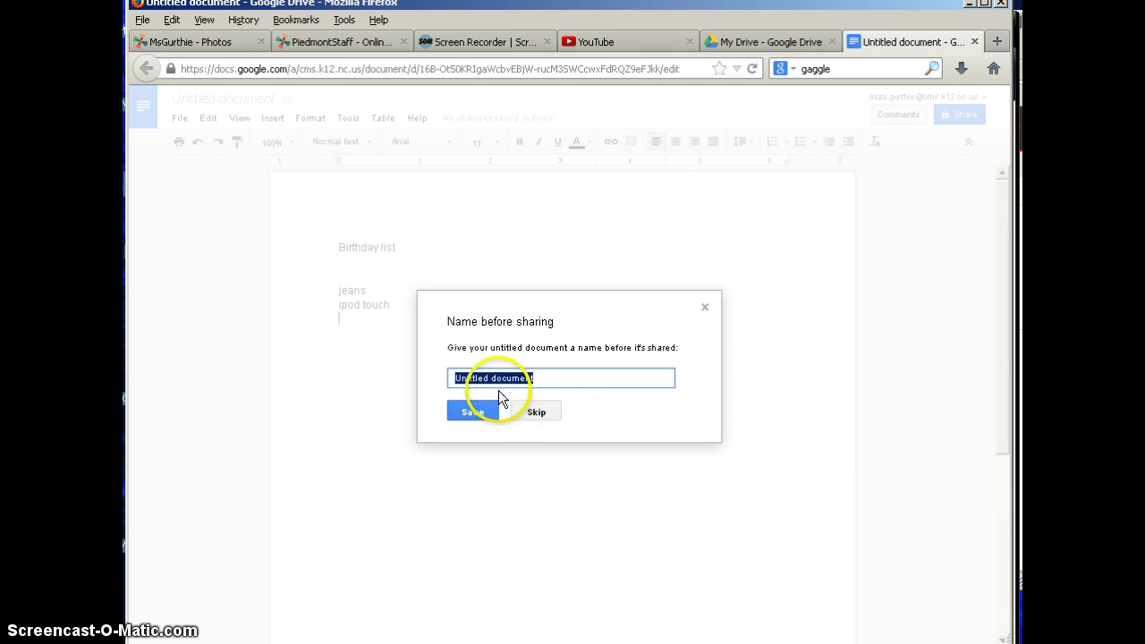
left_click(552, 377)
left_click_drag(555, 377, 468, 376)
left_click(431, 380)
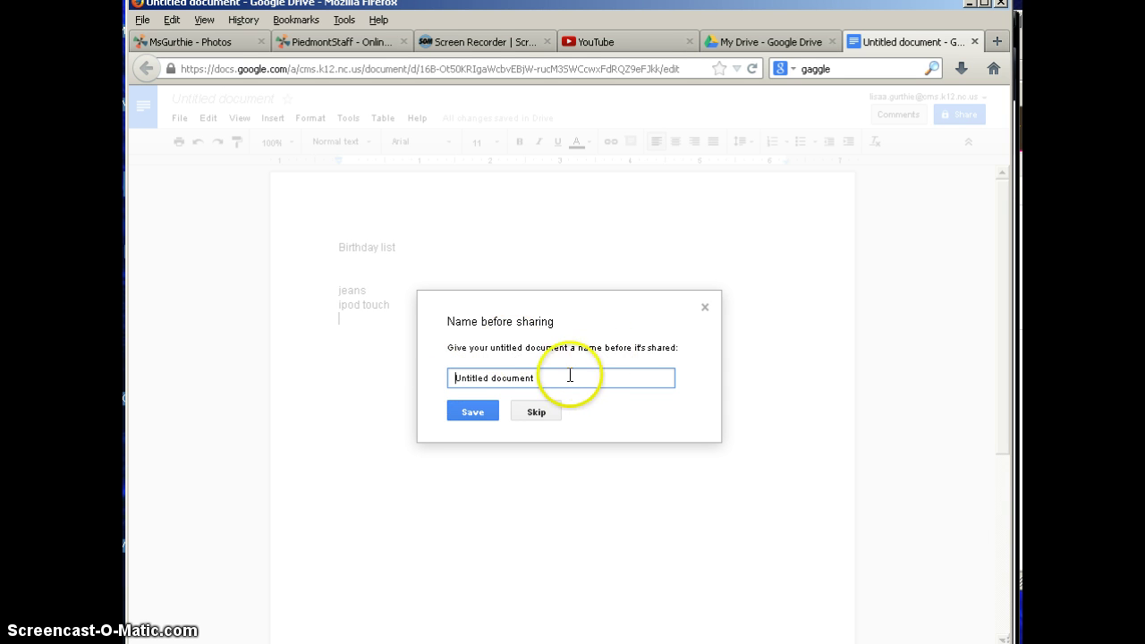
left_click_drag(567, 377, 411, 385)
type("Bir")
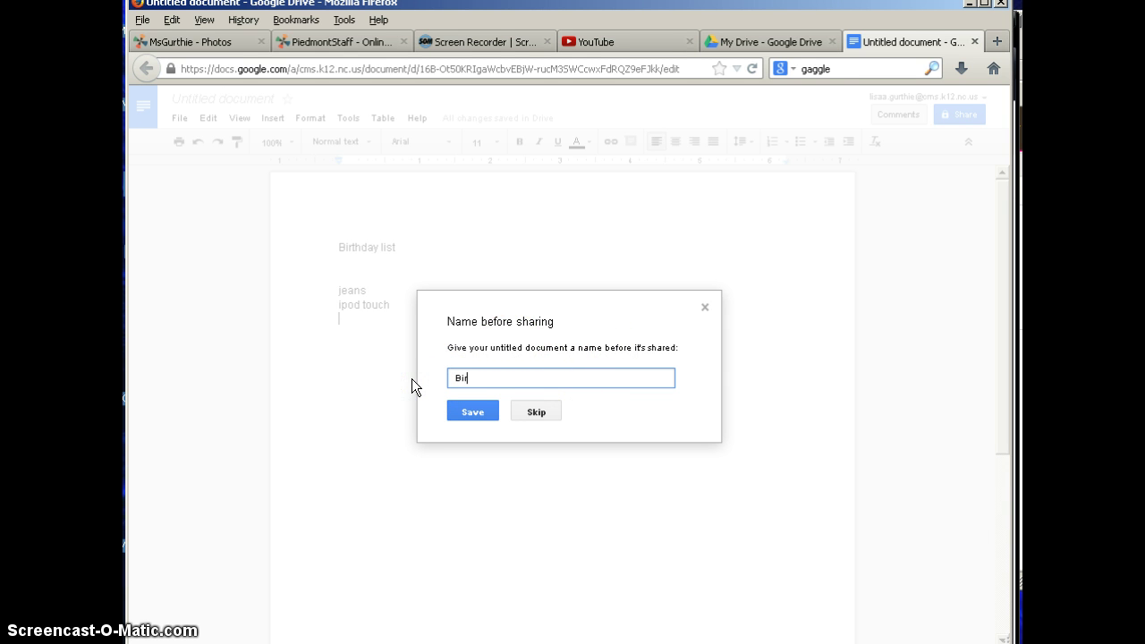
type("thday List - L. G.")
left_click(456, 404)
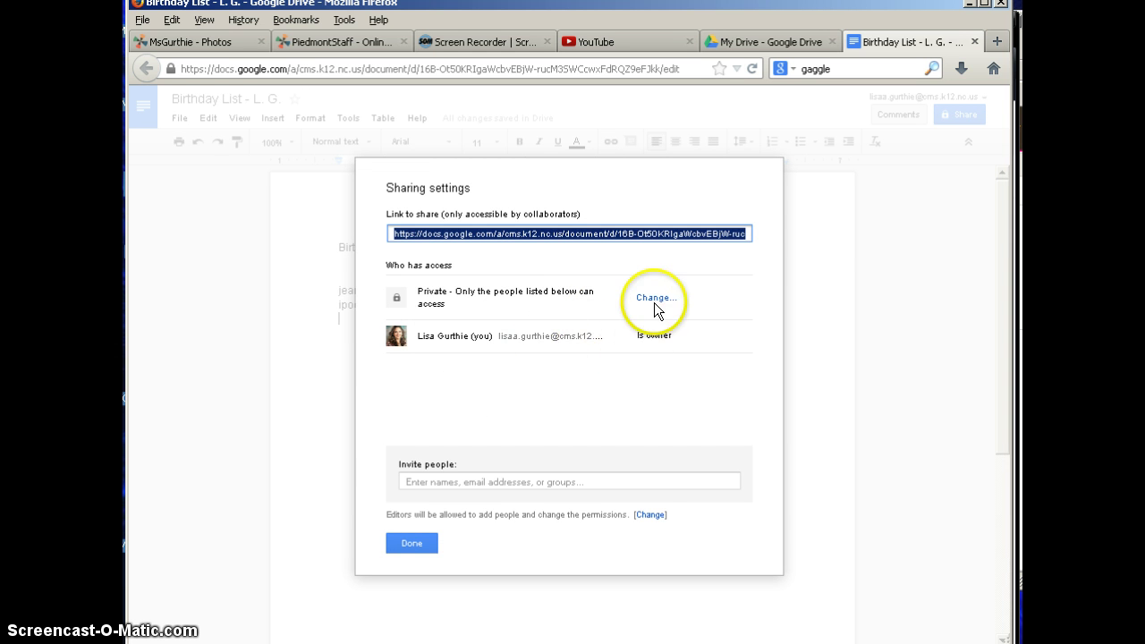
Step: Set link sharing to Anyone with the link, Can comment, save it, and select the shareable link
left_click(658, 301)
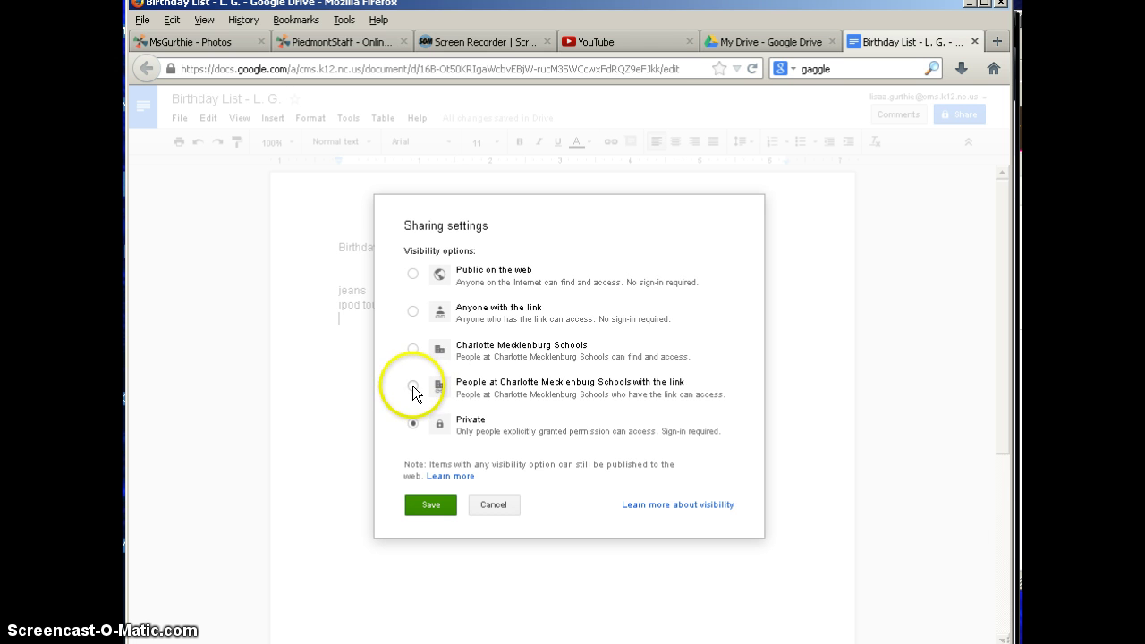
left_click(413, 311)
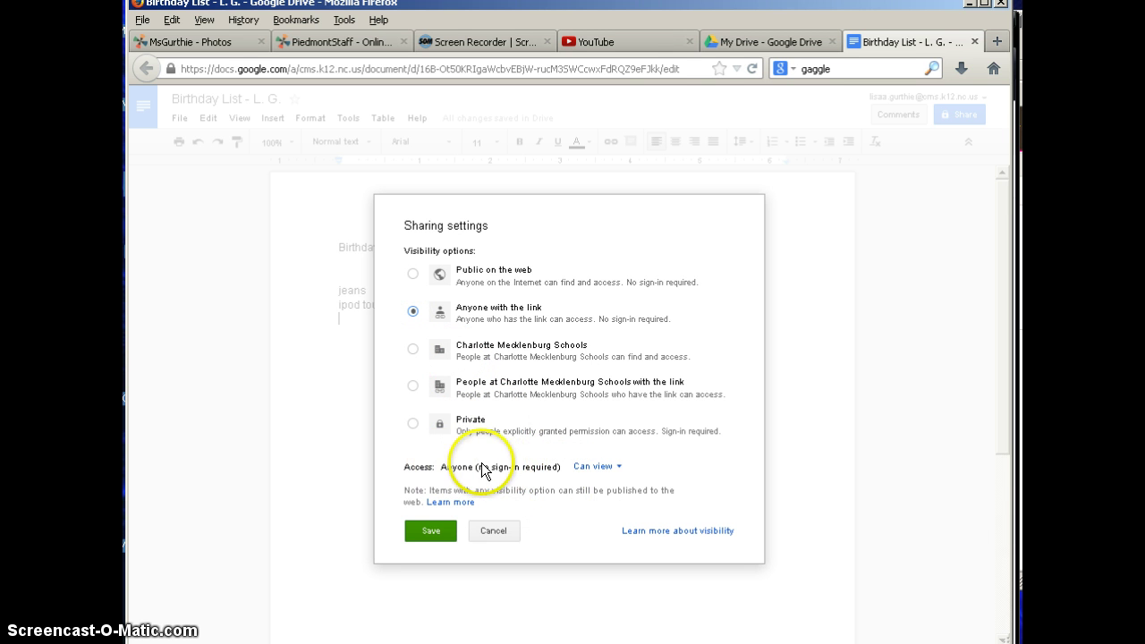
left_click(619, 472)
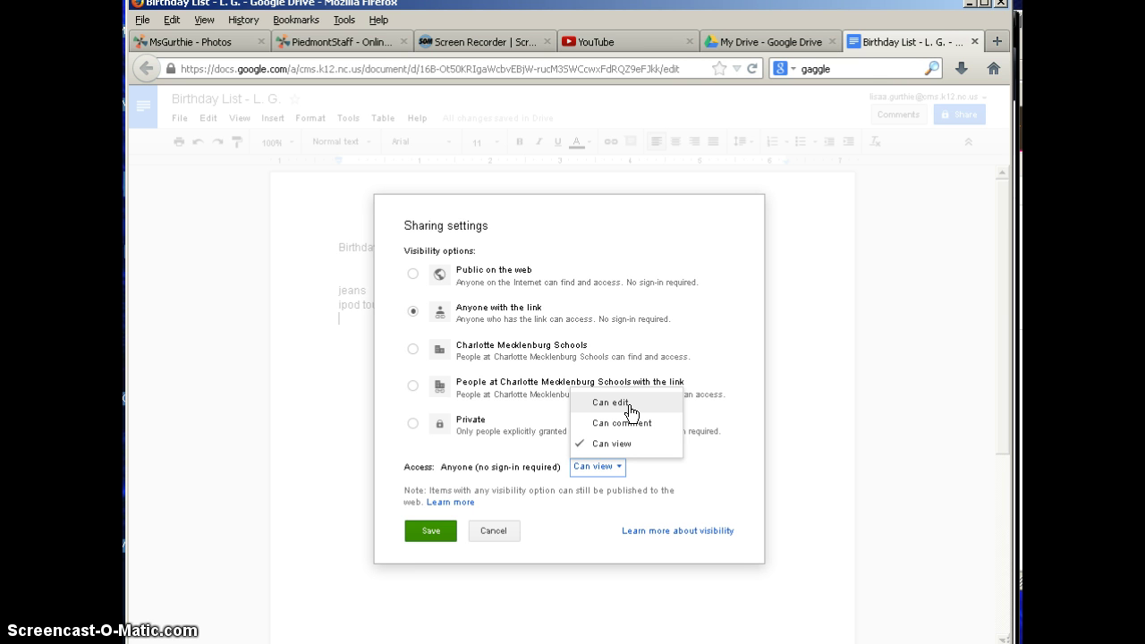
left_click(633, 431)
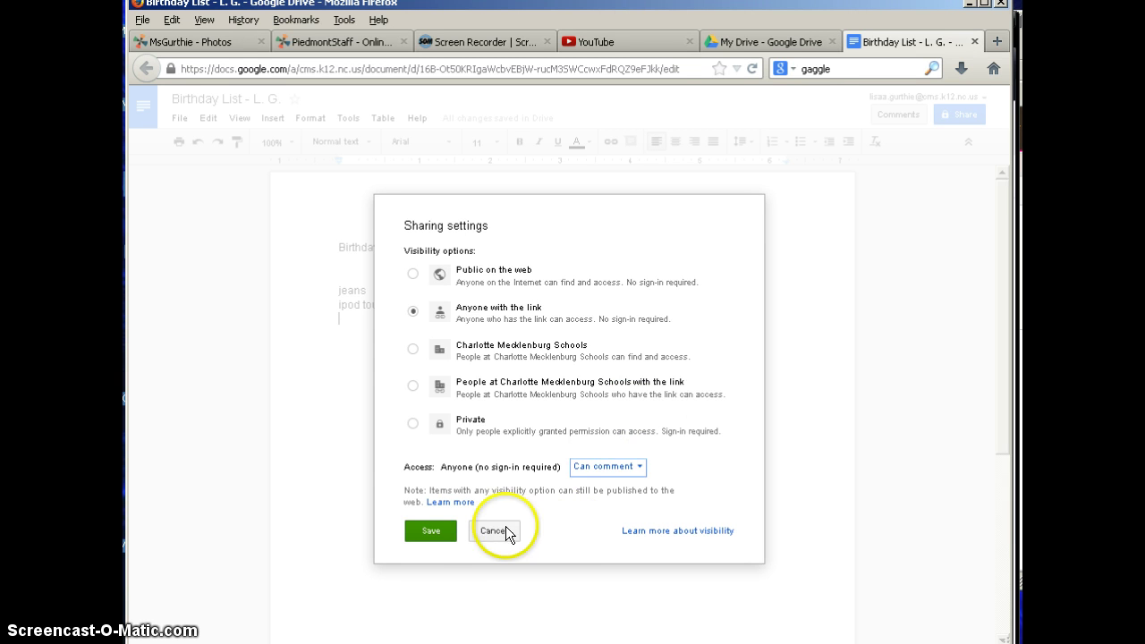
left_click(447, 533)
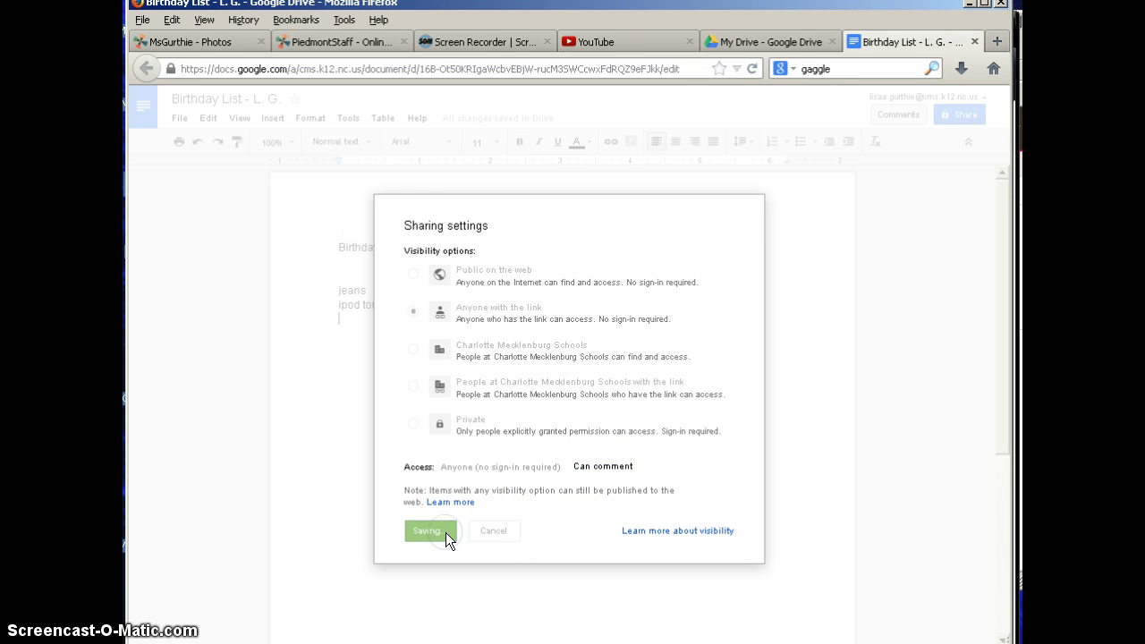
left_click(586, 233)
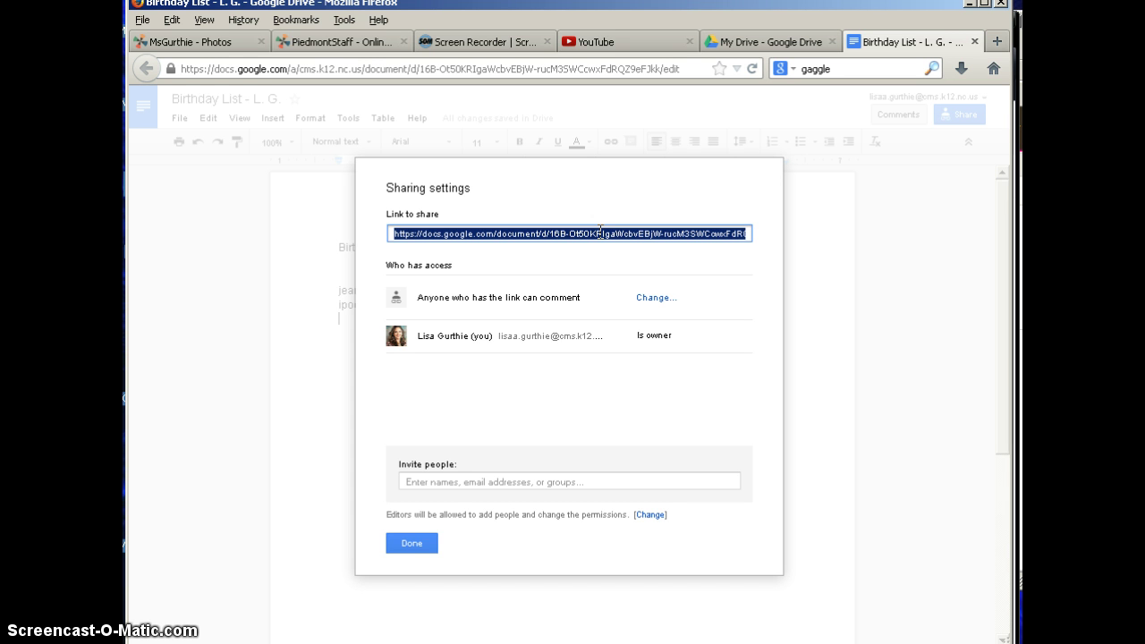
Step: Close Sharing settings and add 'book' on a new line below 'ipod touch'
left_click(399, 543)
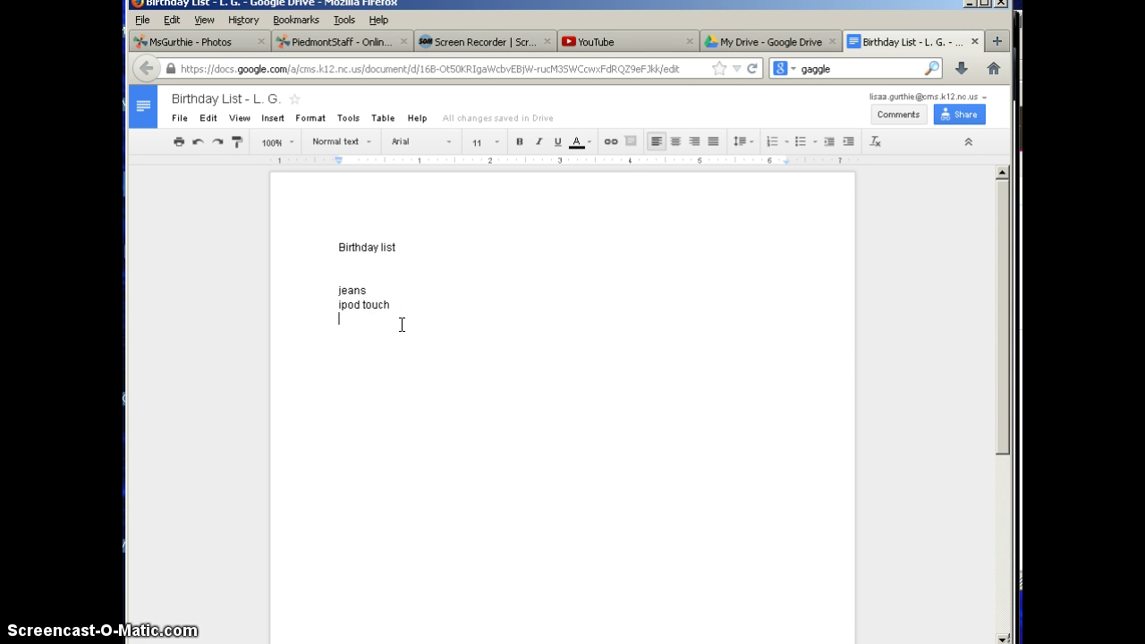
type("book")
key("Return")
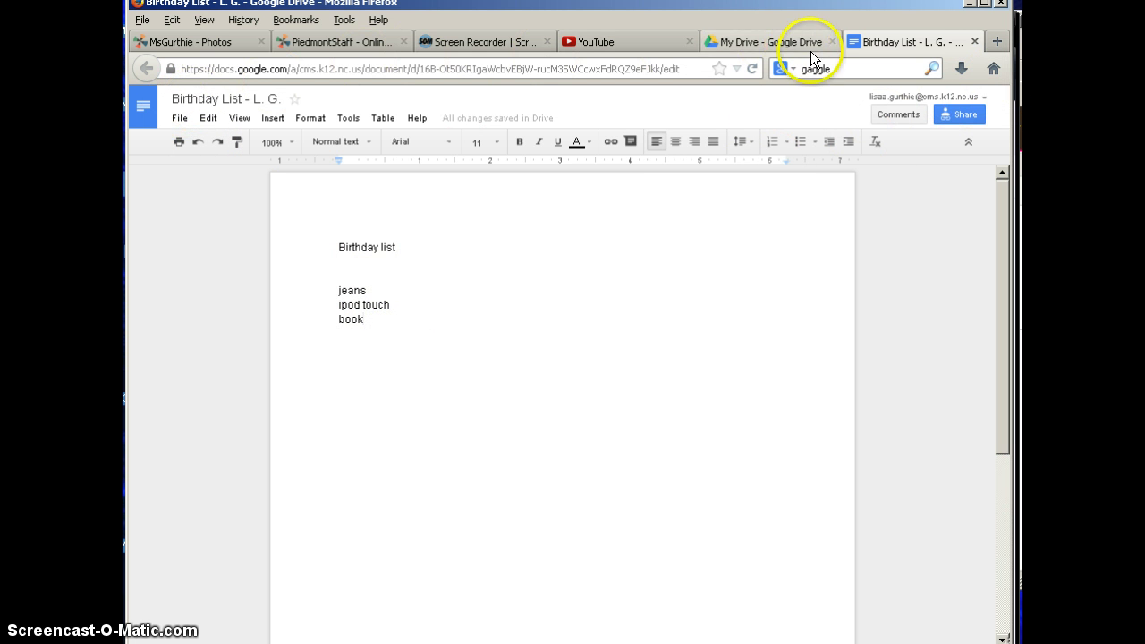
mouse_move(470, 119)
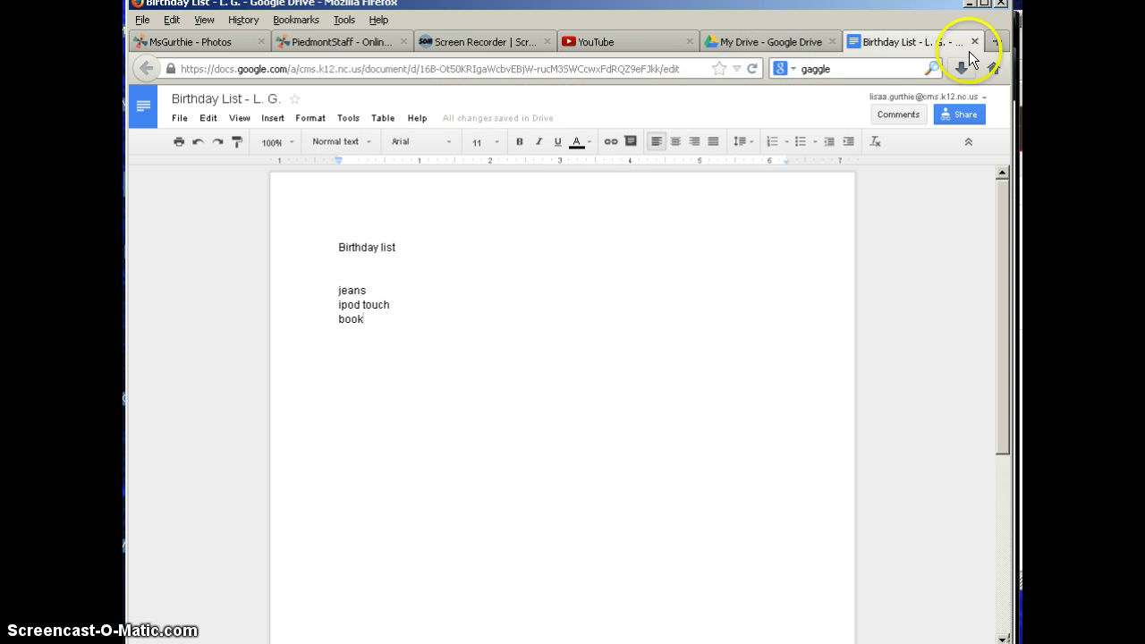
Step: Close the Birthday List tab and tick the Birthday List checkbox in My Drive
left_click(974, 42)
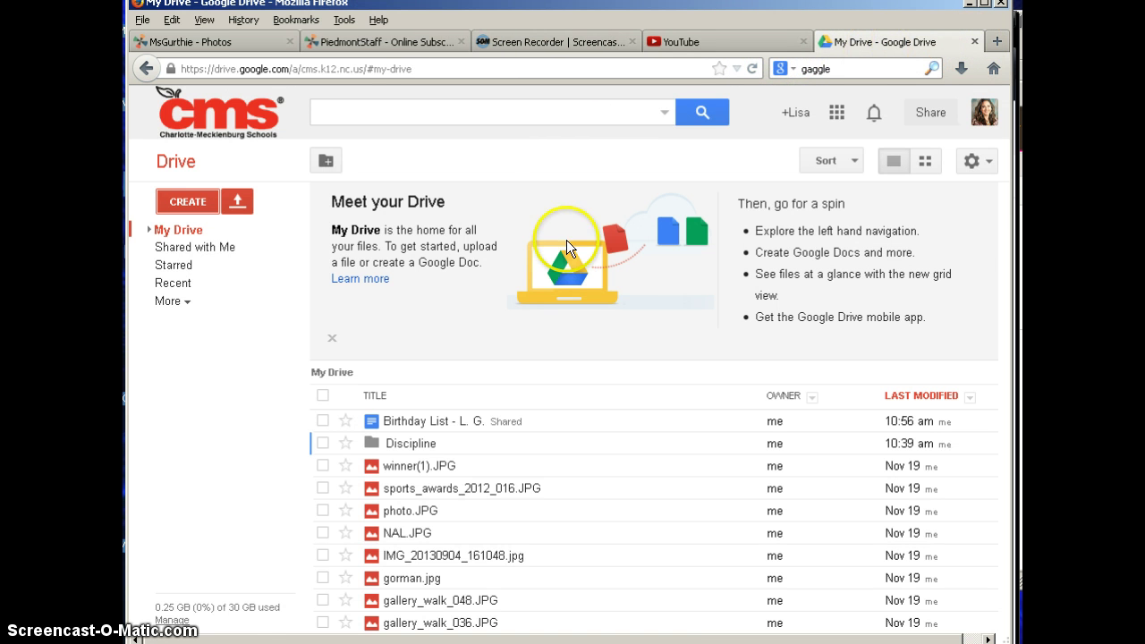
left_click(508, 421)
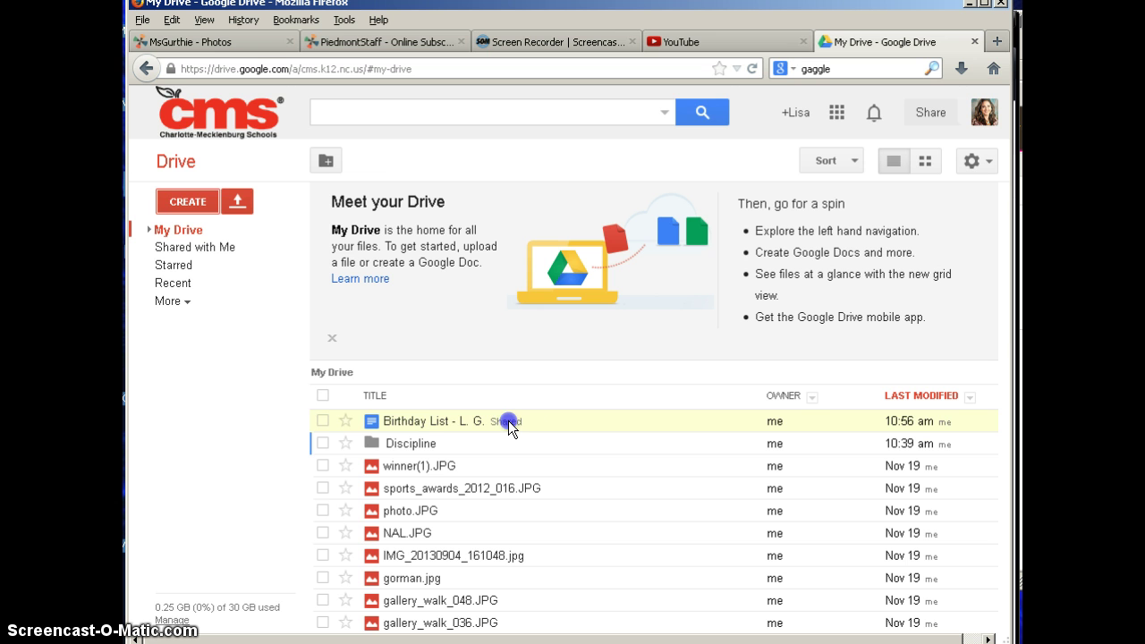
left_click(322, 420)
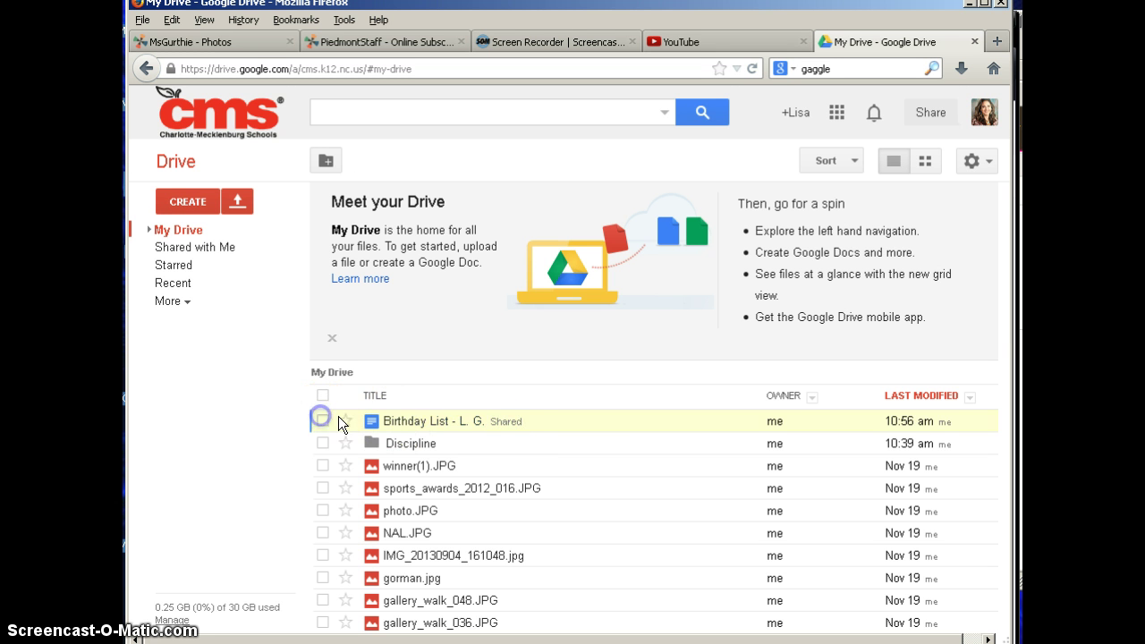
left_click(323, 421)
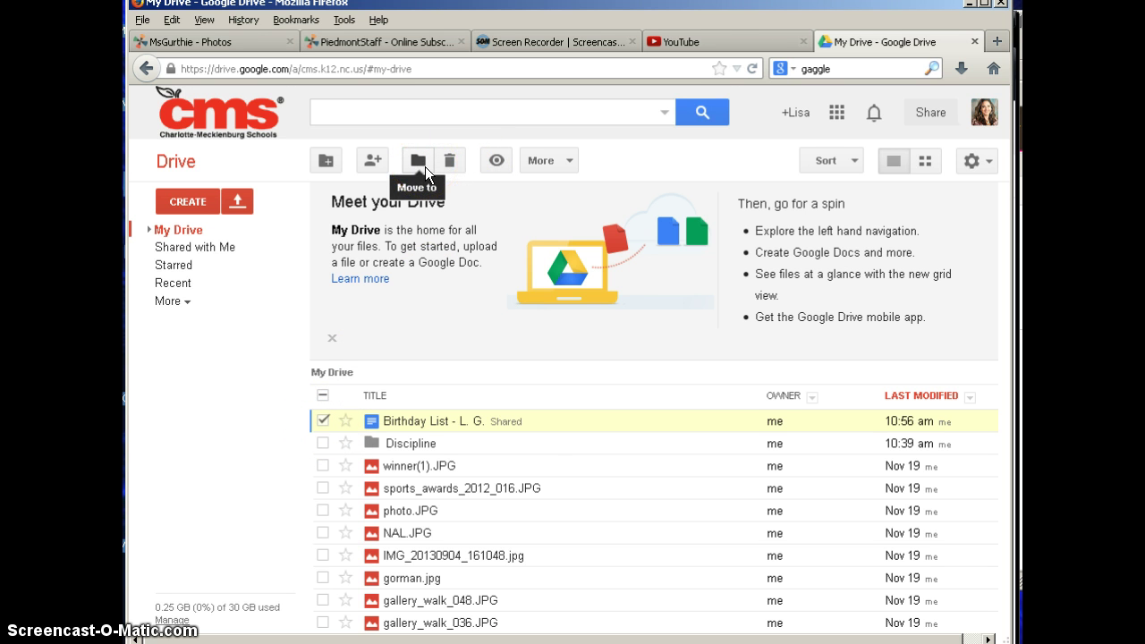
Step: Open Birthday List's sharing settings from its right-click menu and change visibility to Private
right_click(518, 424)
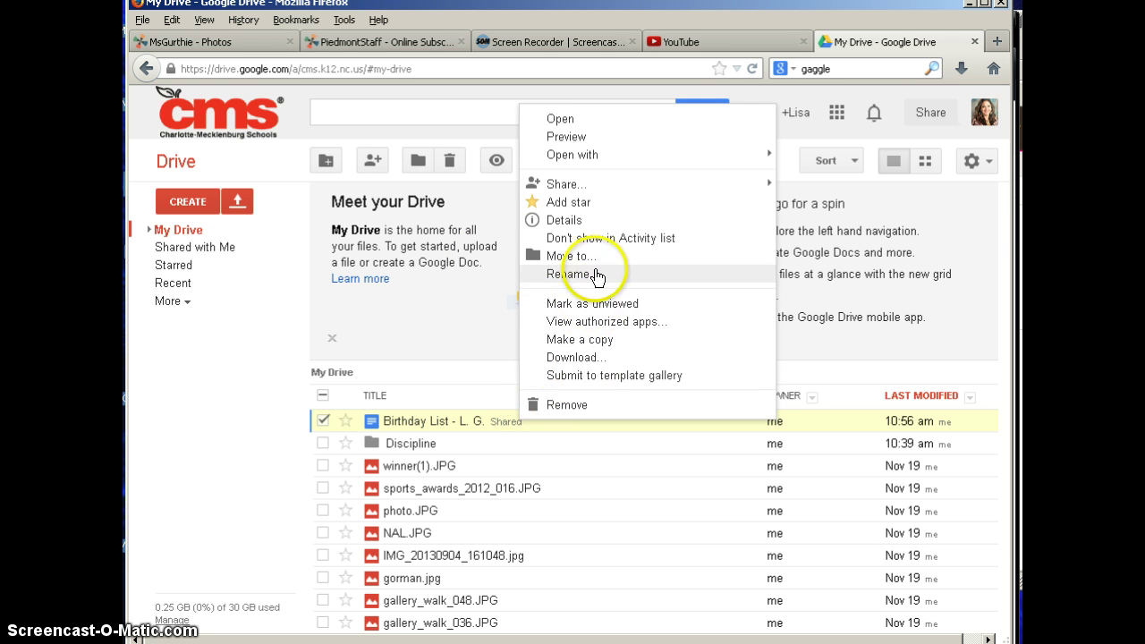
mouse_move(572, 191)
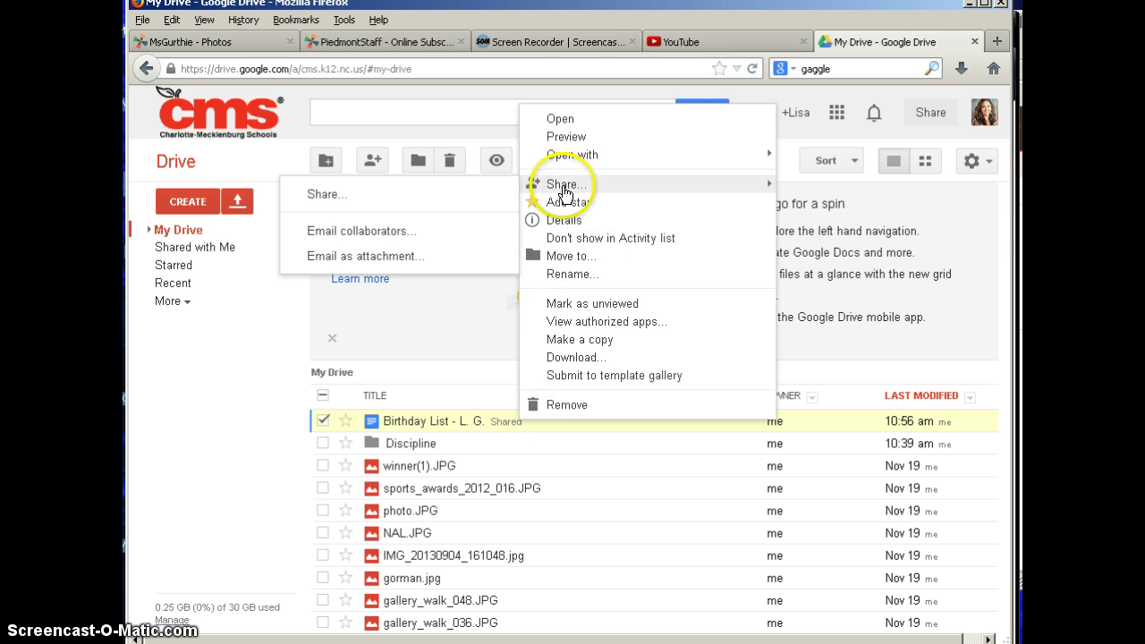
left_click(429, 197)
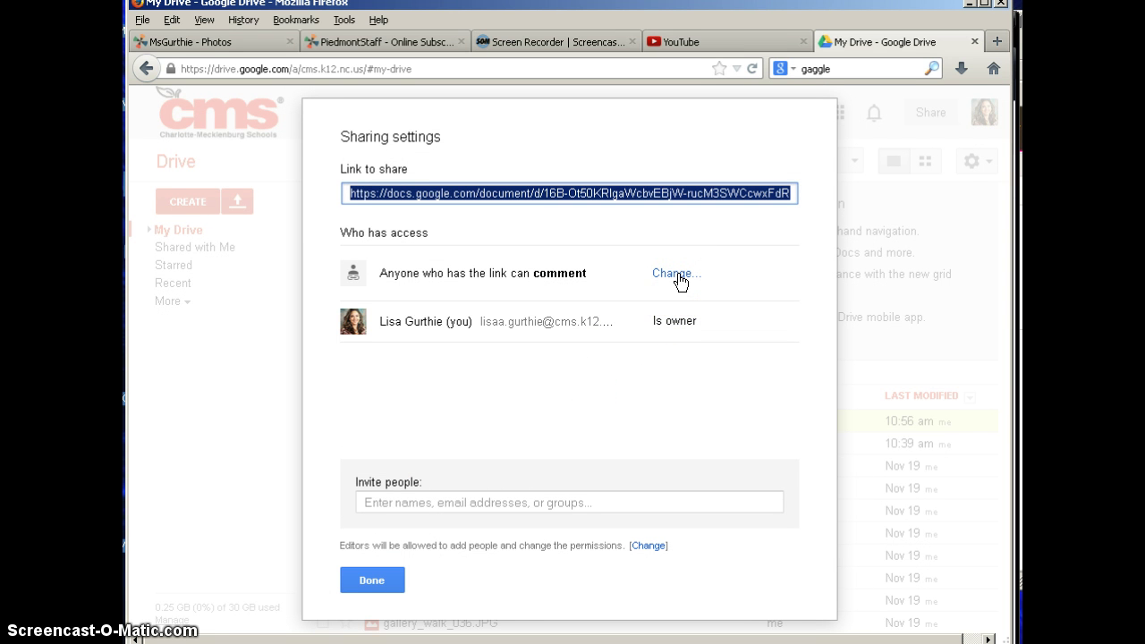
right_click(680, 281)
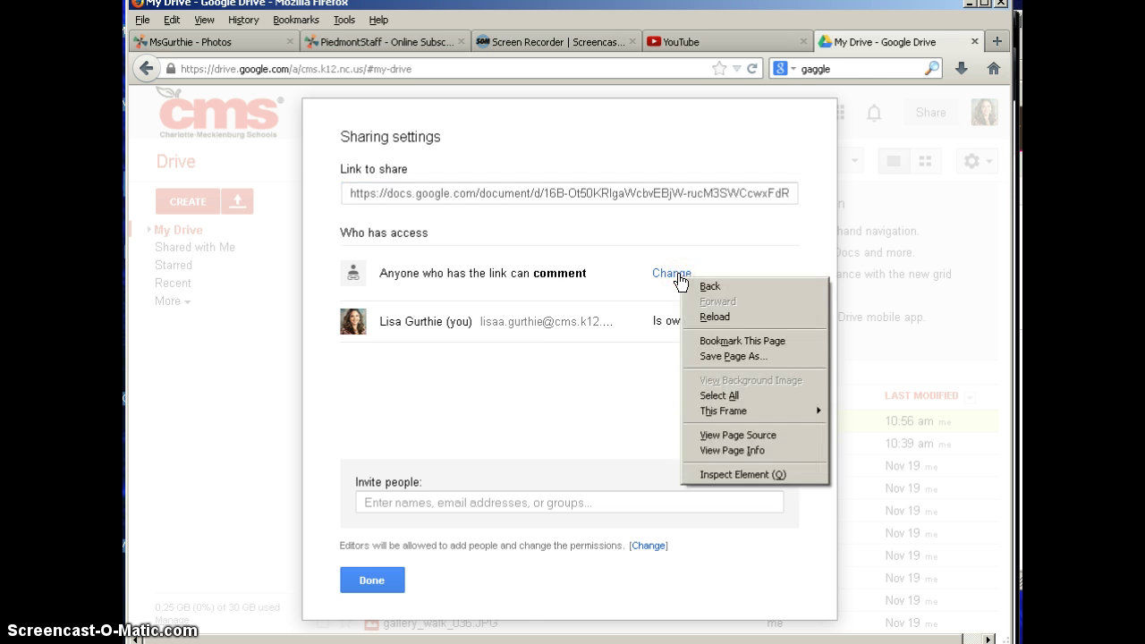
left_click(679, 280)
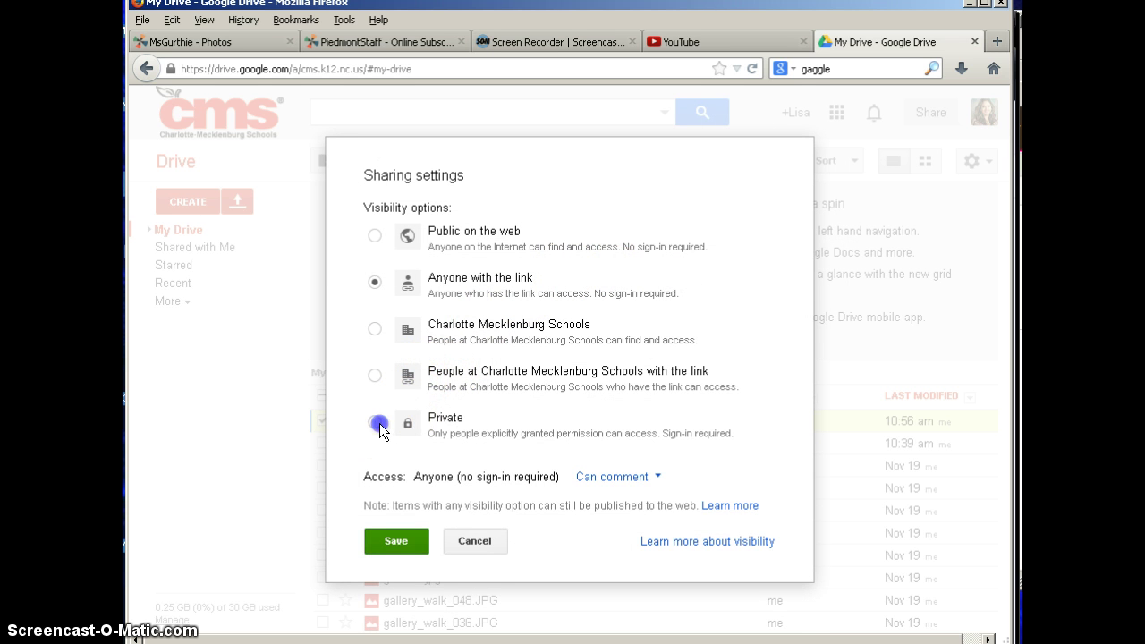
left_click(417, 503)
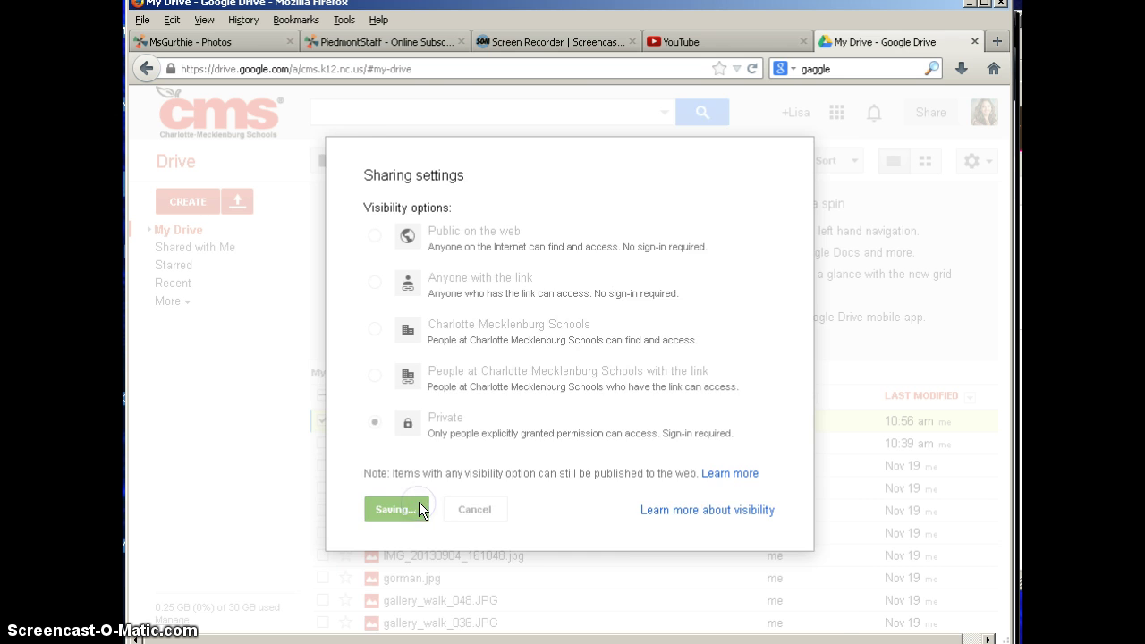
left_click(423, 501)
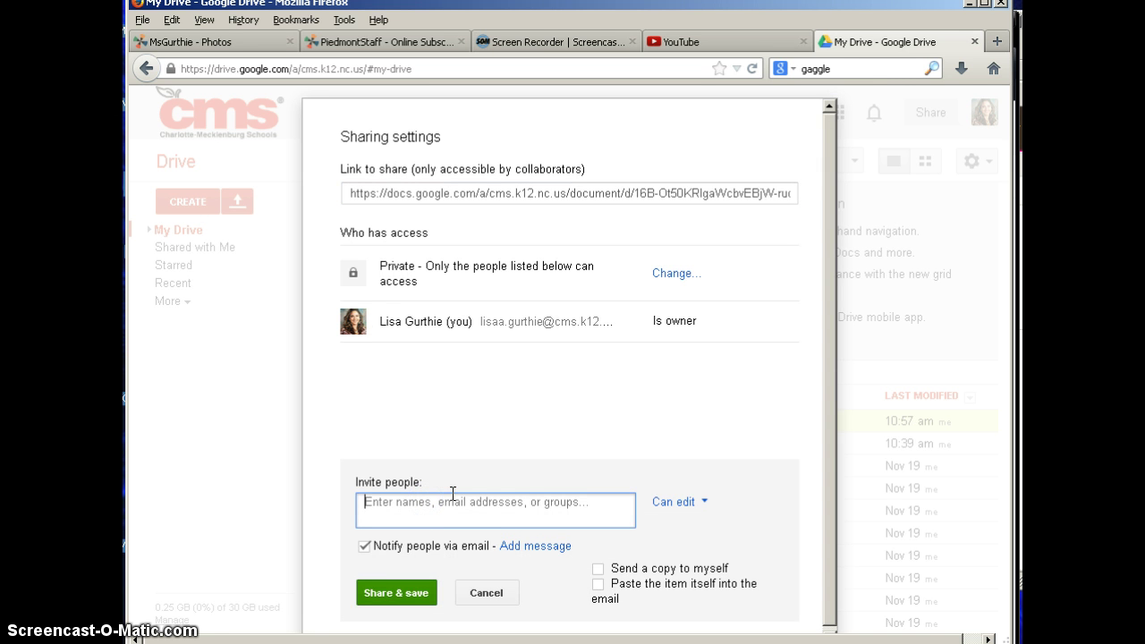
Step: Invite a colleague from the contact suggestions with Can comment permission
type("m")
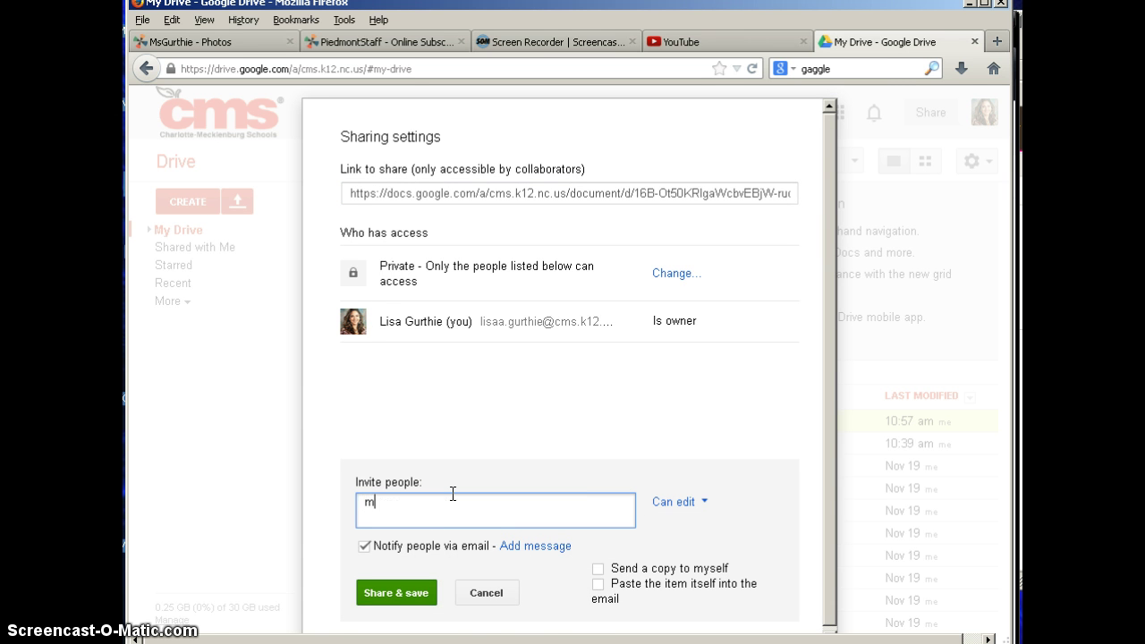
type("acl")
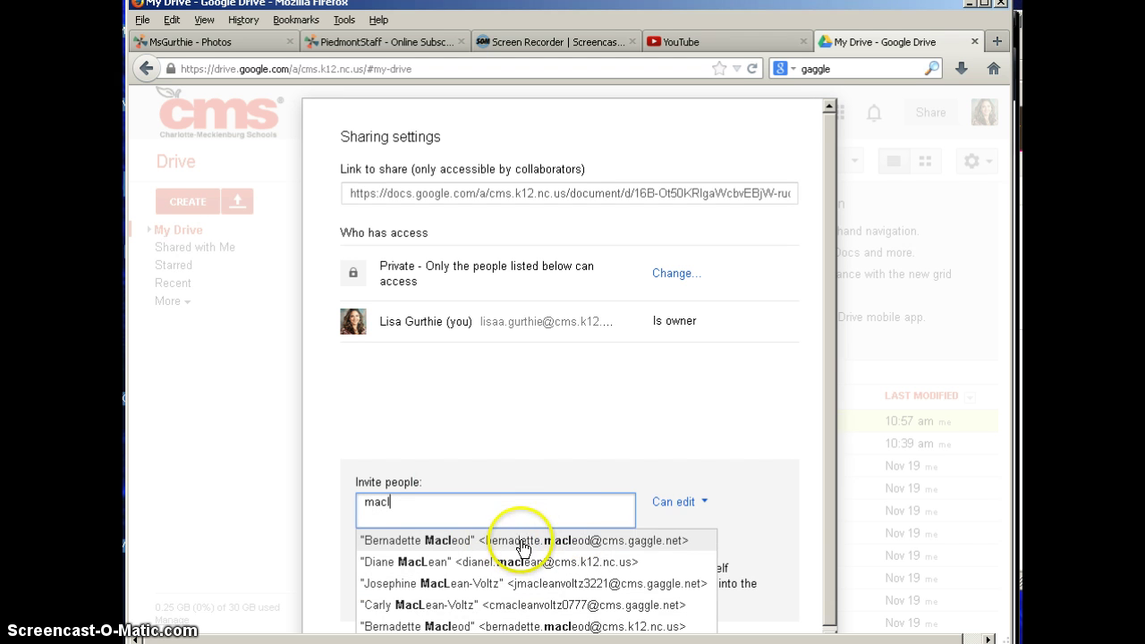
left_click(700, 504)
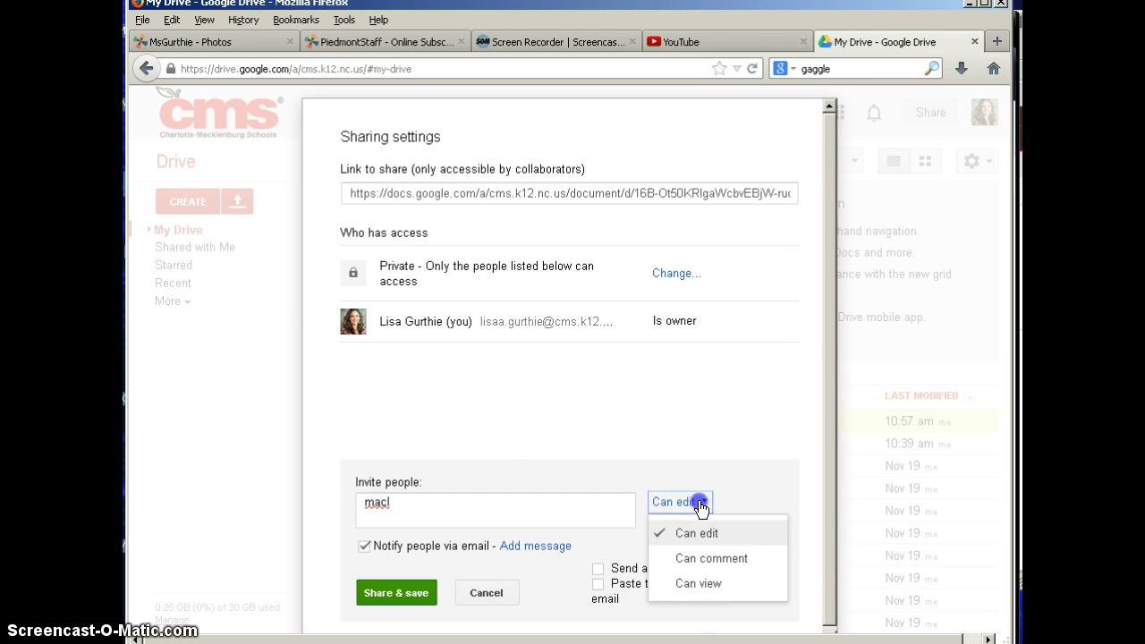
left_click(711, 558)
left_click(505, 510)
type("e")
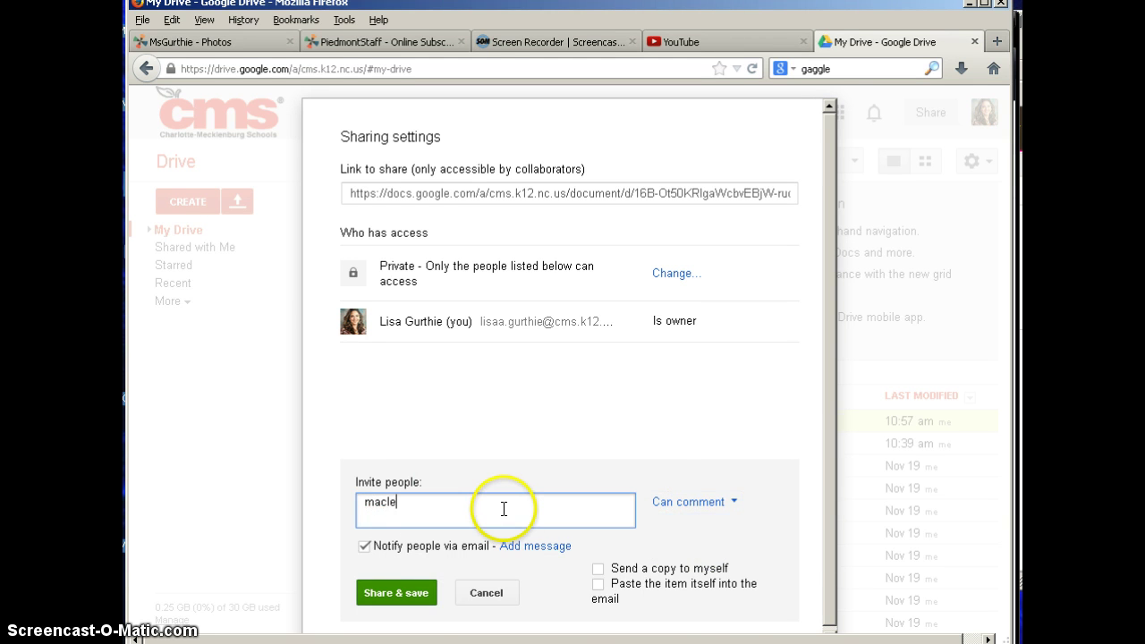
type("o")
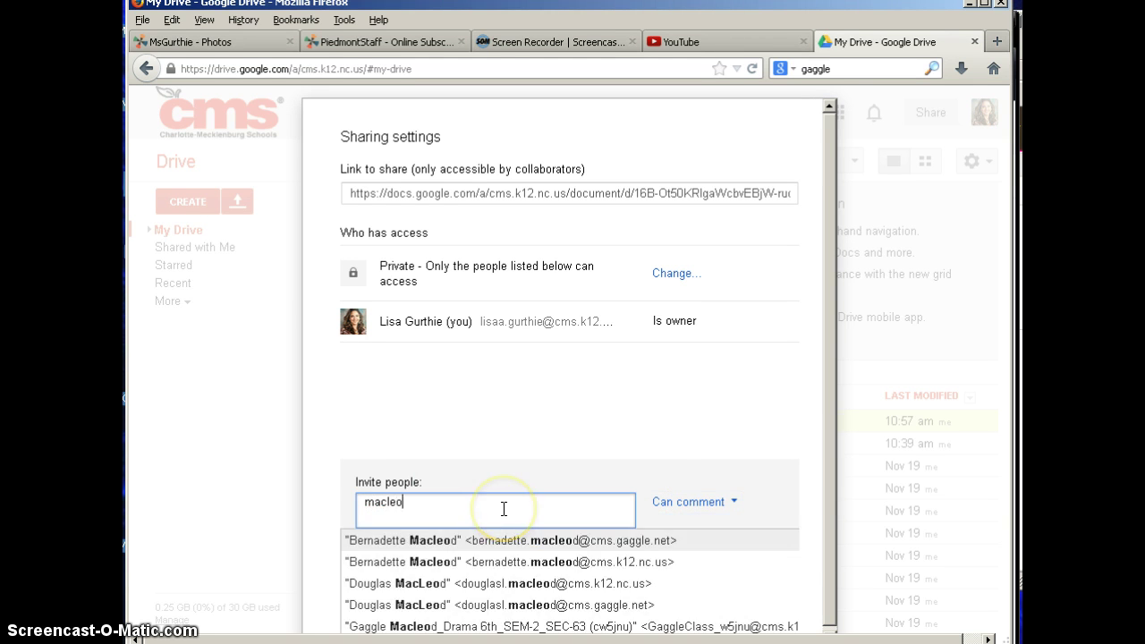
left_click(677, 561)
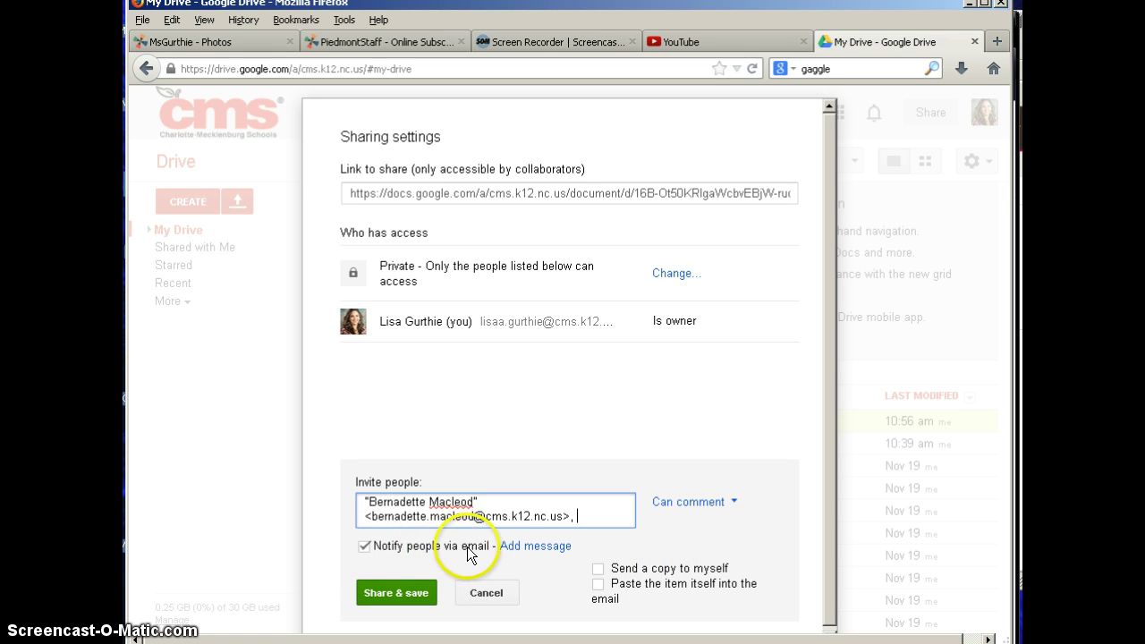
Step: Choose to paste the item into the invite email, then cancel the drafted invite
left_click(597, 568)
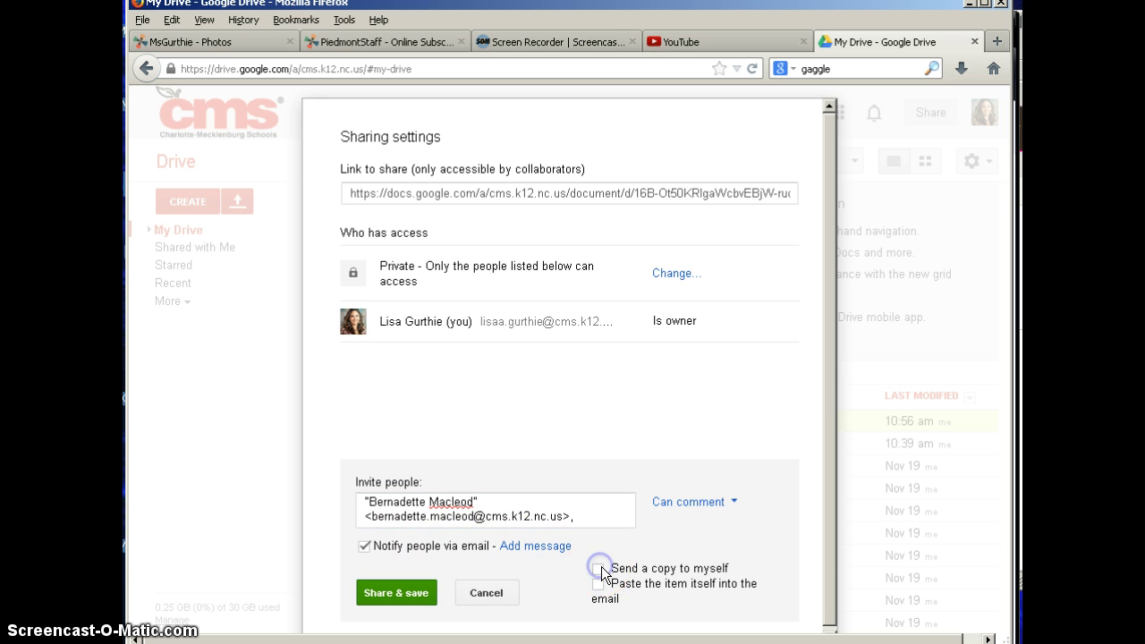
left_click(598, 585)
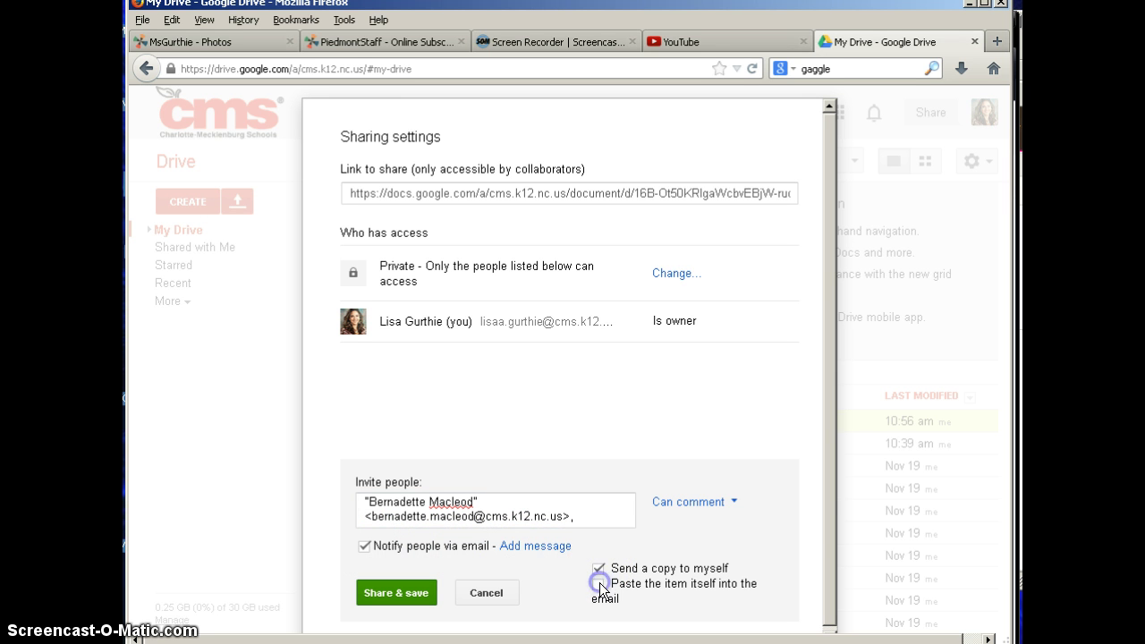
left_click(596, 568)
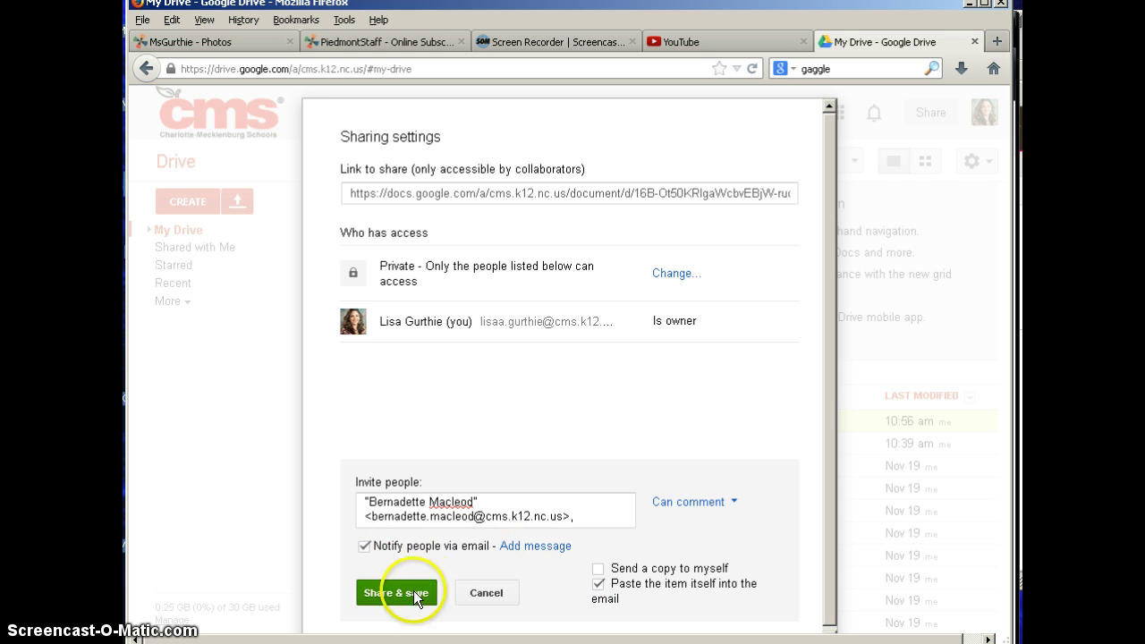
left_click(489, 593)
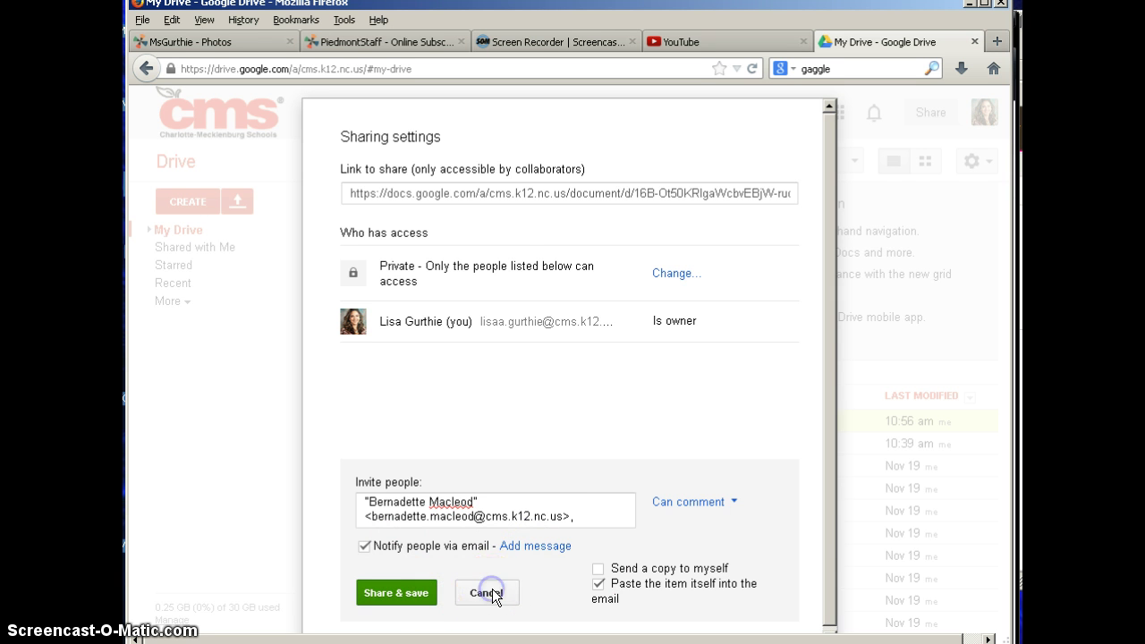
Step: Close sharing settings and move the checked Birthday List doc to the Trash
left_click(371, 580)
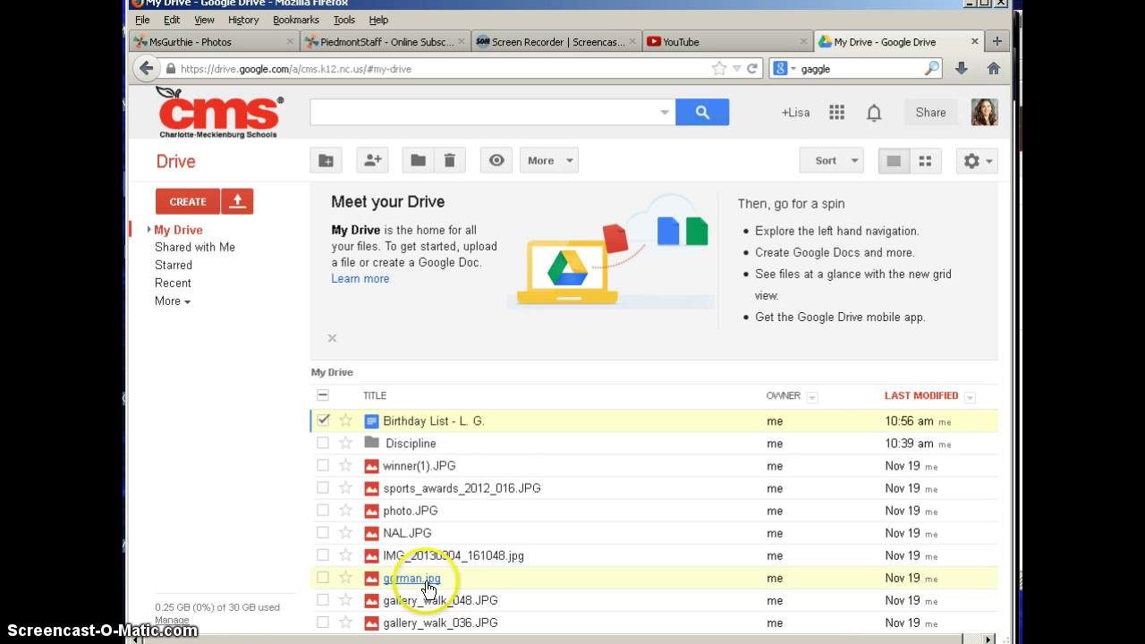
left_click(450, 163)
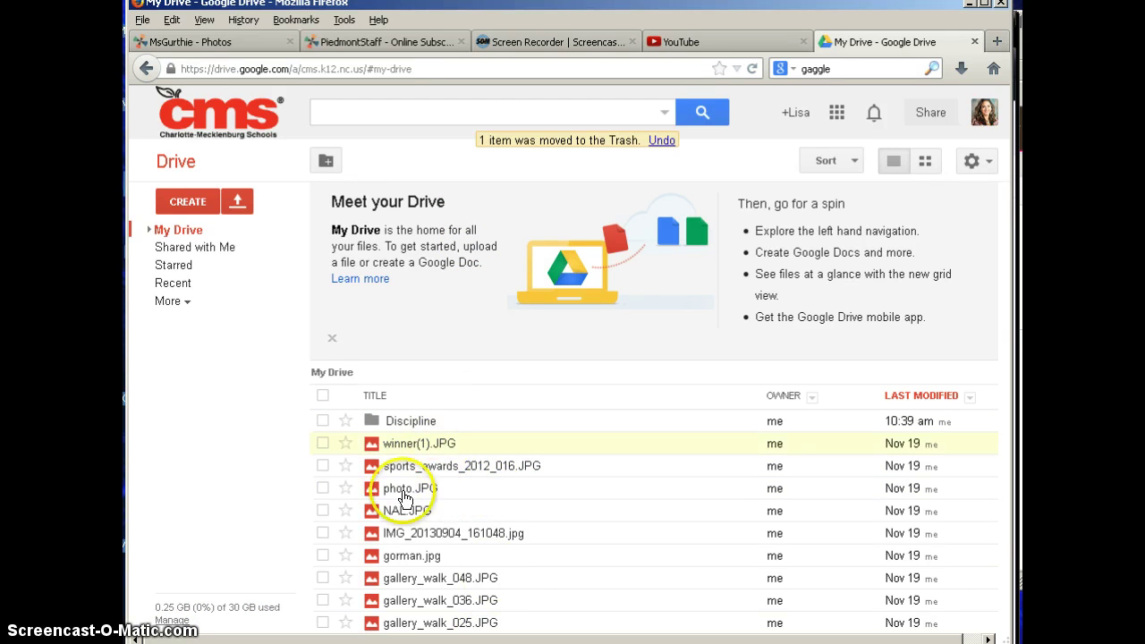
scroll(545, 523, "down", 15)
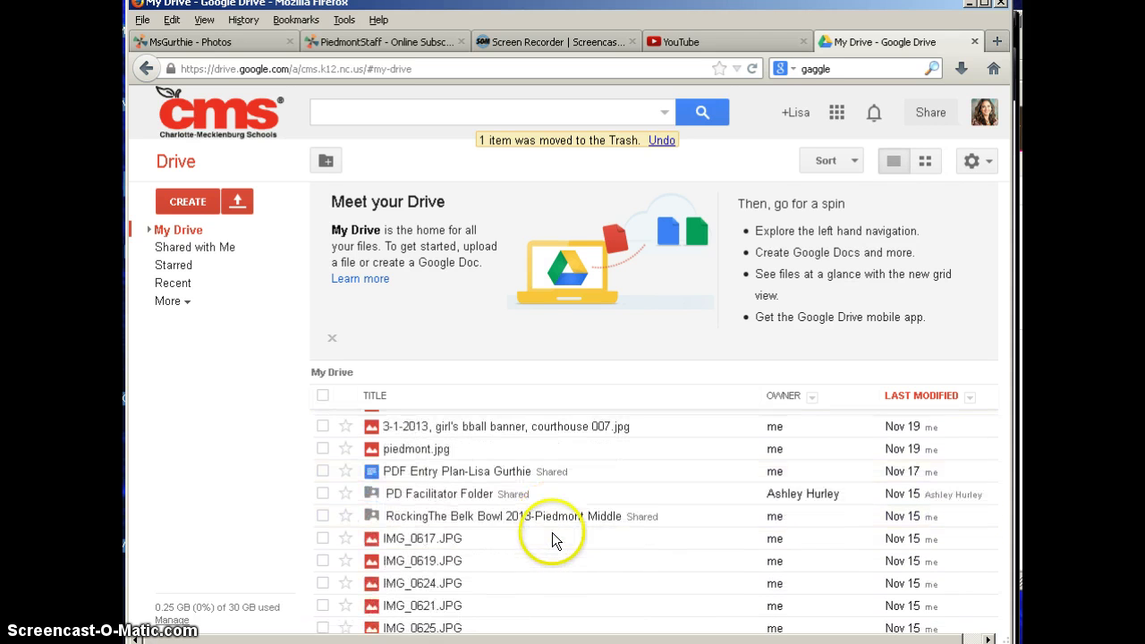
scroll(551, 541, "down", 2)
scroll(549, 541, "up", 3)
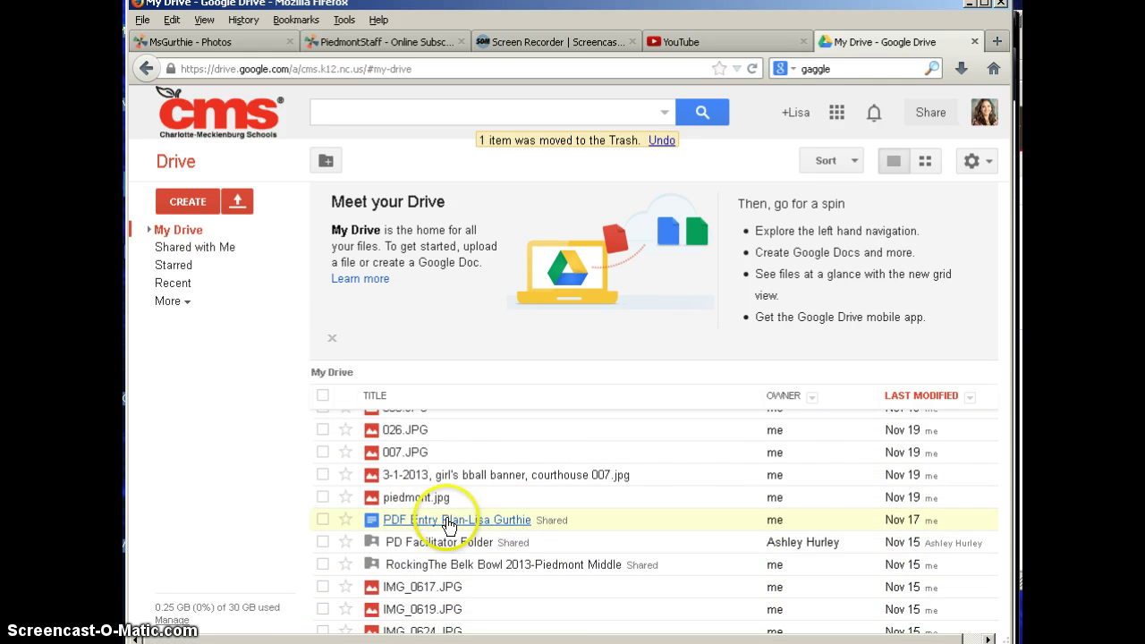
scroll(526, 531, "down", 4)
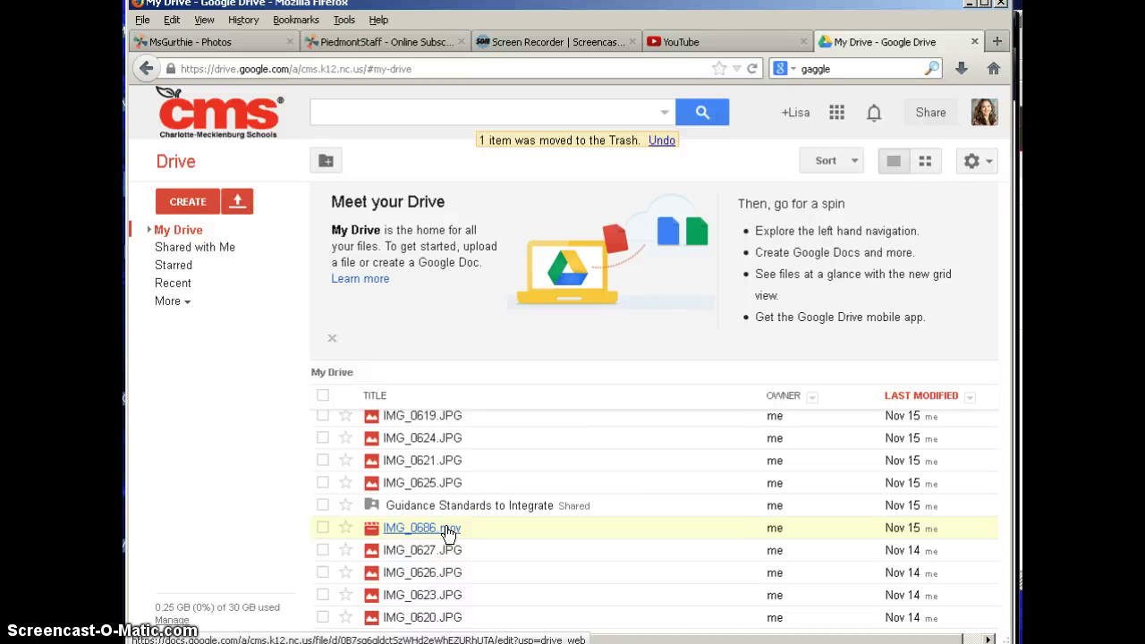
Step: Show the Share submenu for IMG_0686.mov, dismiss it unshared, then preview the video
right_click(448, 533)
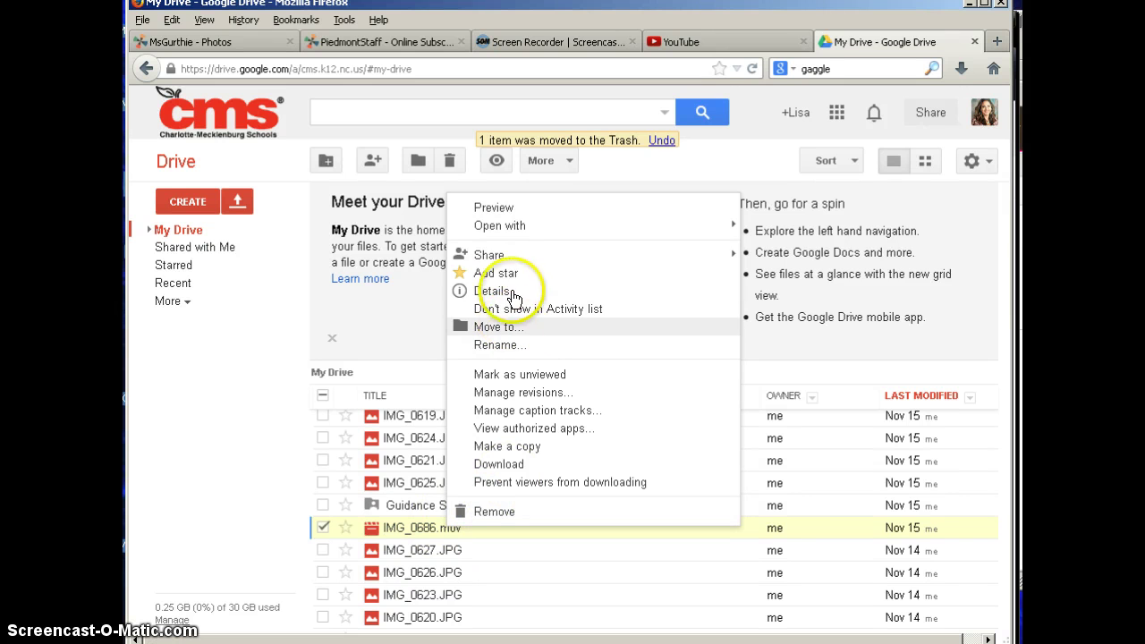
left_click(508, 257)
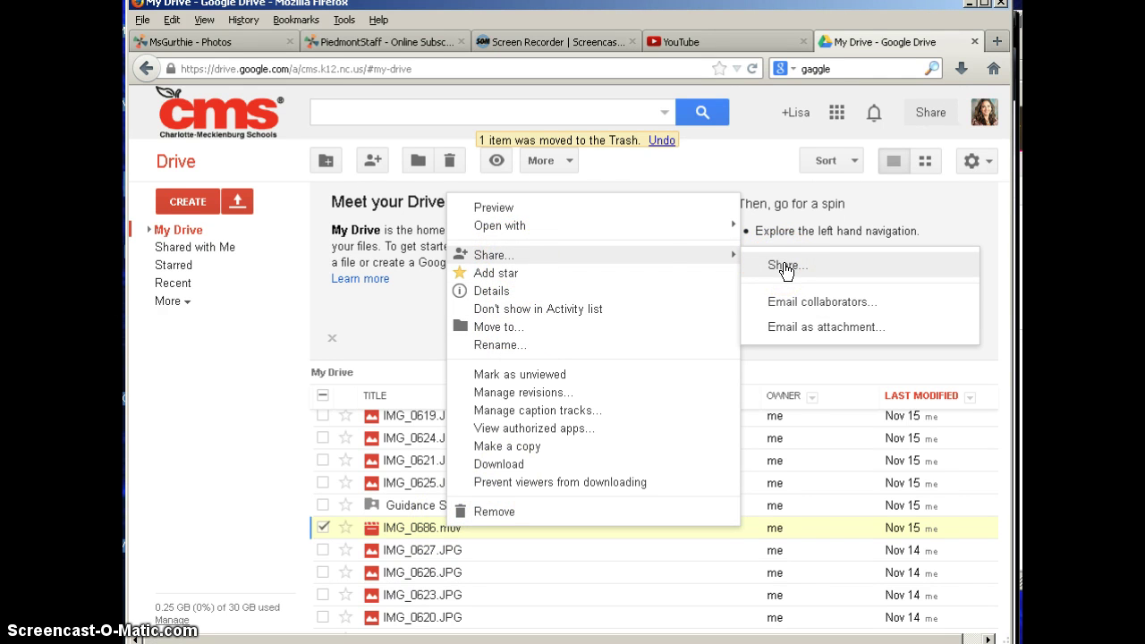
left_click(326, 525)
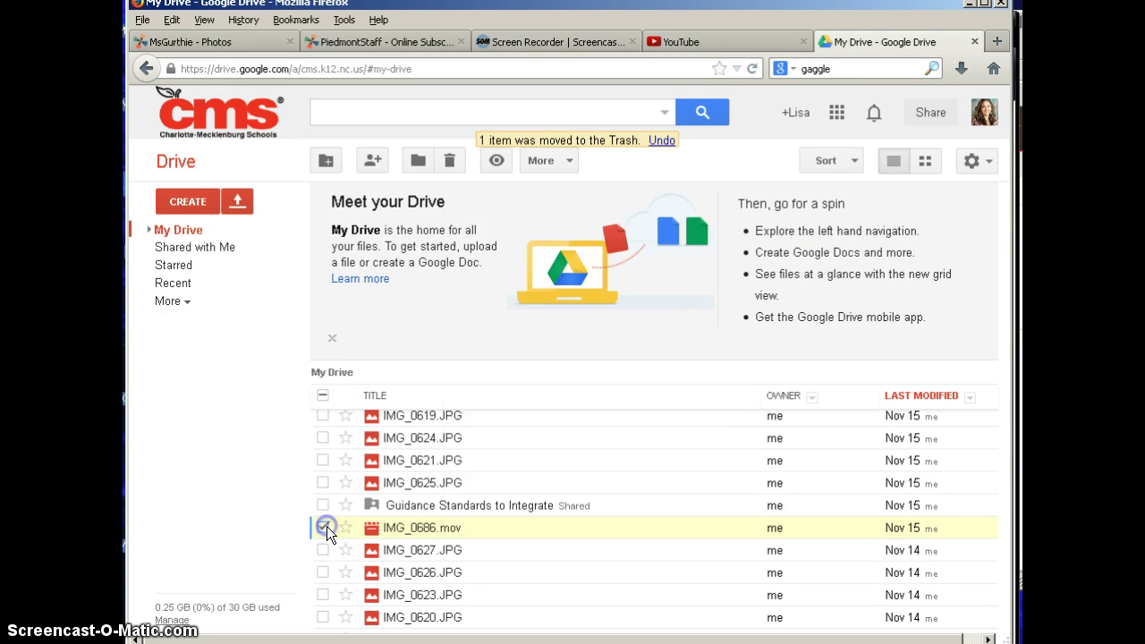
left_click(417, 528)
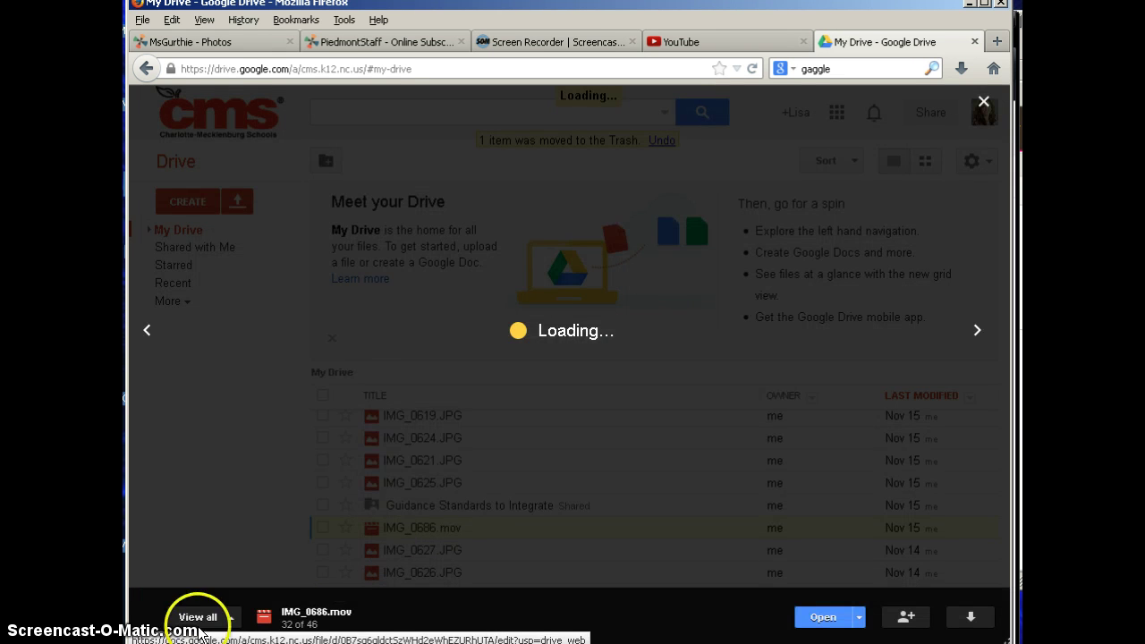